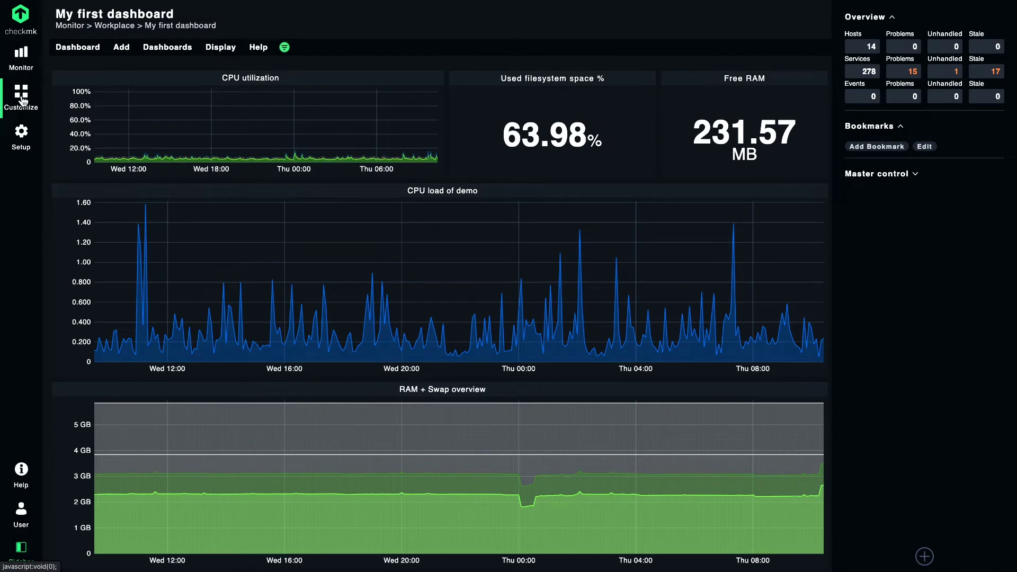
# Create a new dashboard with unique ID 'elements' and the title Elements.
pyautogui.click(22, 99)
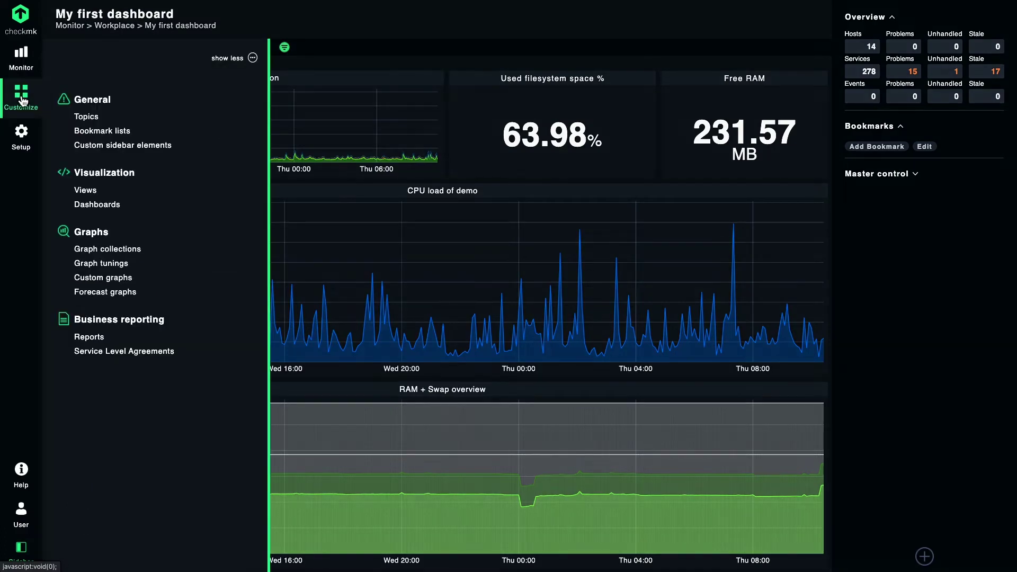
pyautogui.click(97, 205)
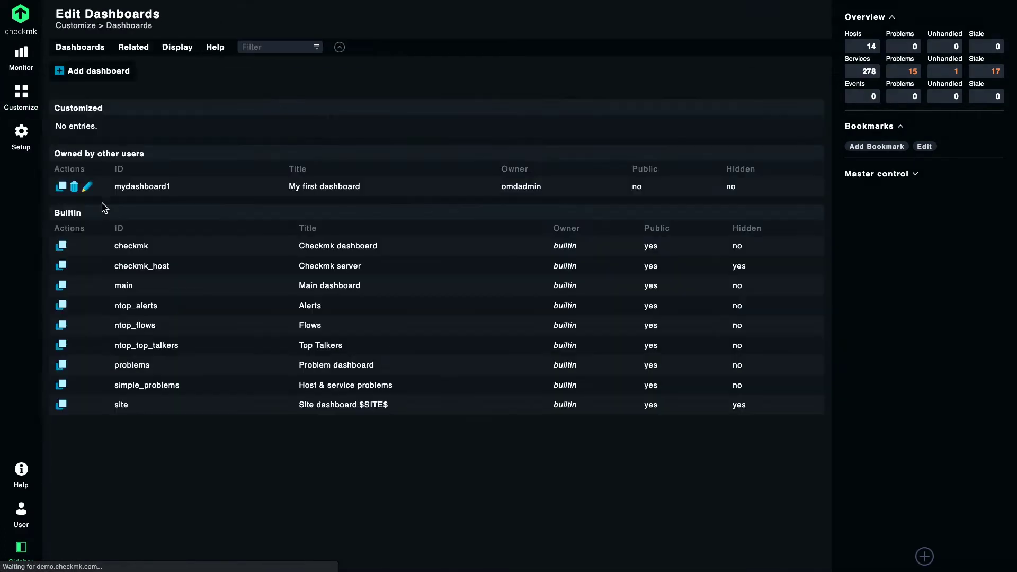
pyautogui.click(95, 74)
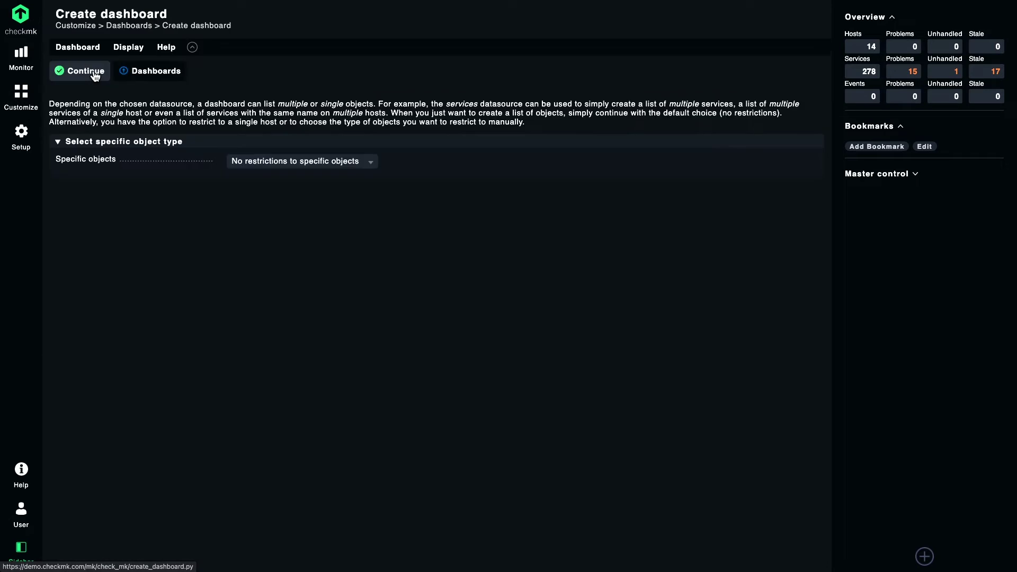
pyautogui.click(93, 76)
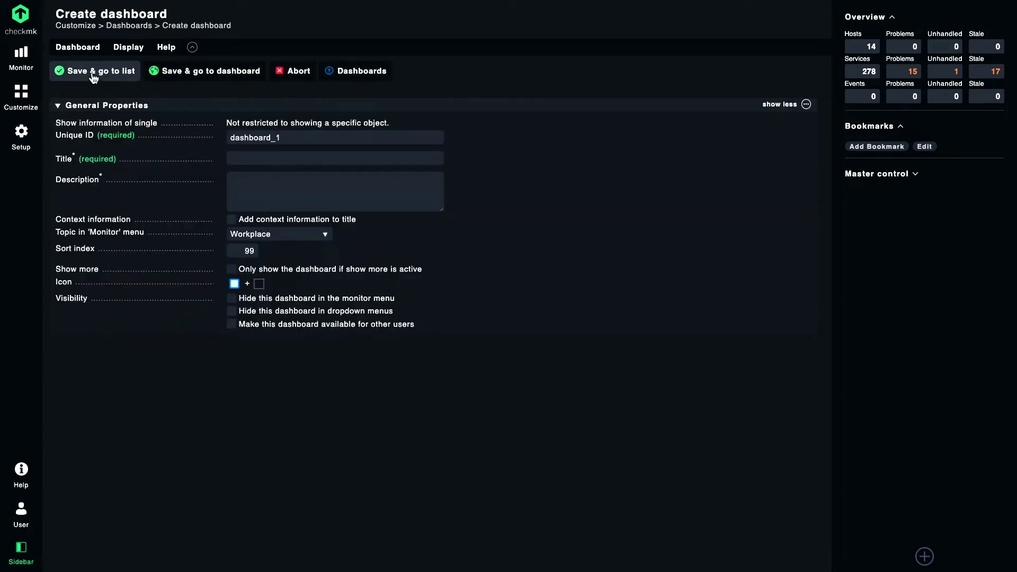
pyautogui.doubleClick(304, 137)
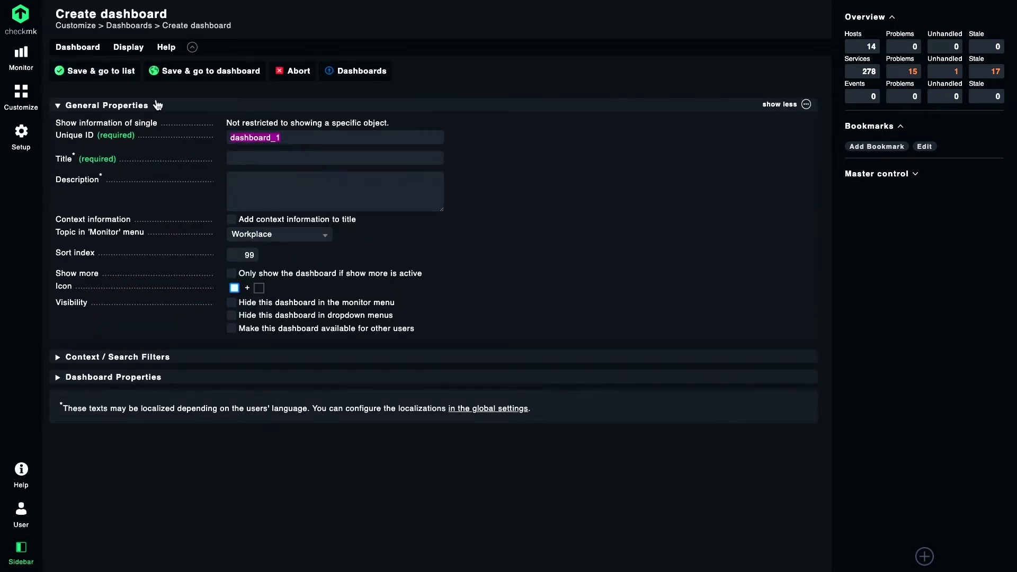
pyautogui.write('elements')
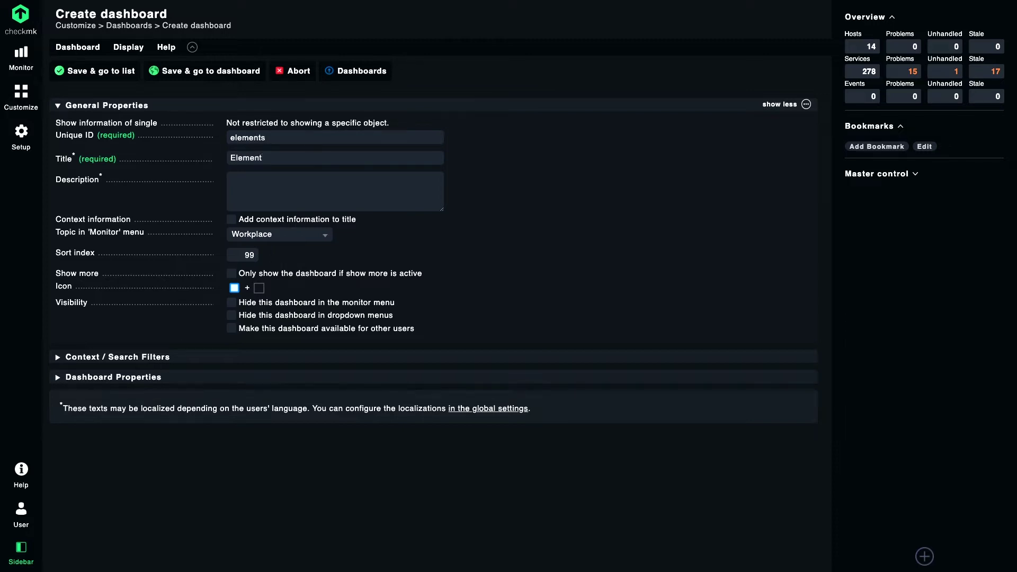
# Save the dashboard and add a single-metric element for host demo.checkmk.com.
pyautogui.click(210, 76)
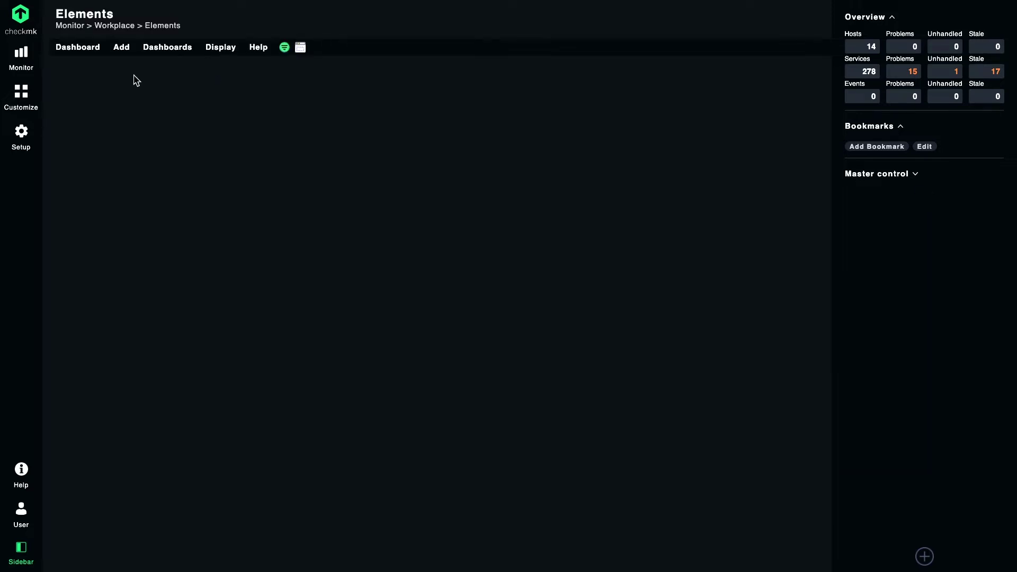
pyautogui.click(121, 48)
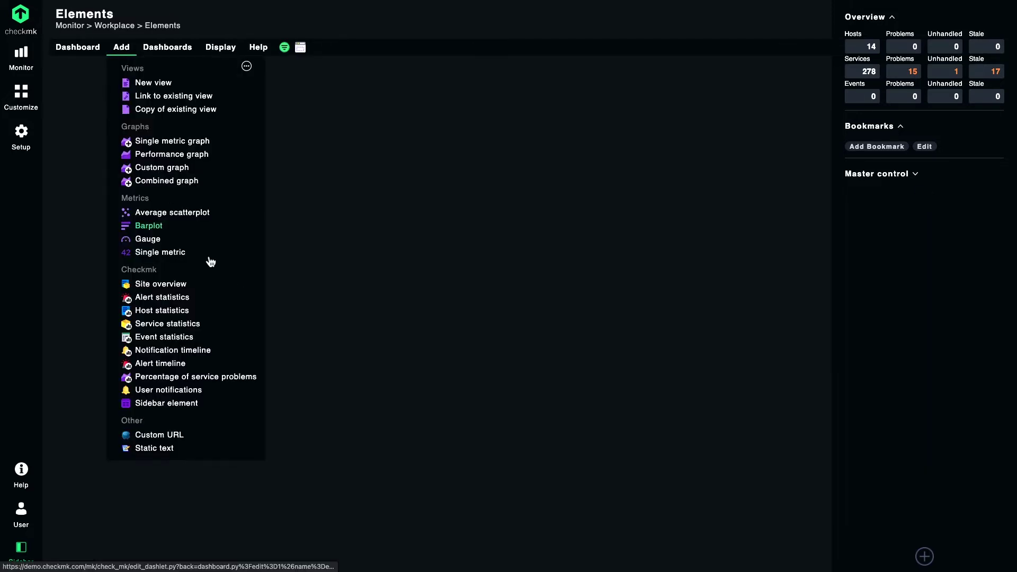
pyautogui.click(183, 257)
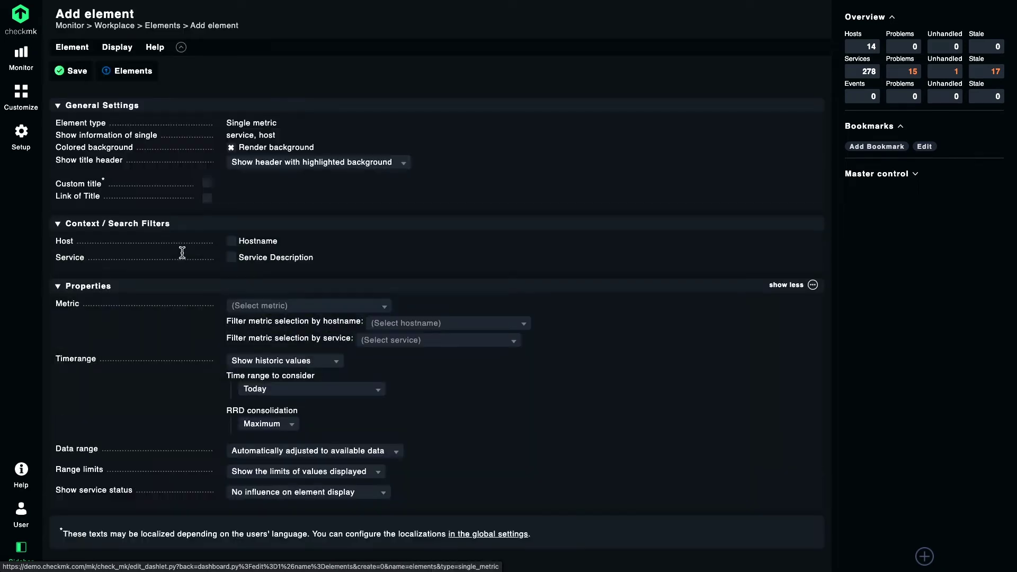
pyautogui.click(233, 242)
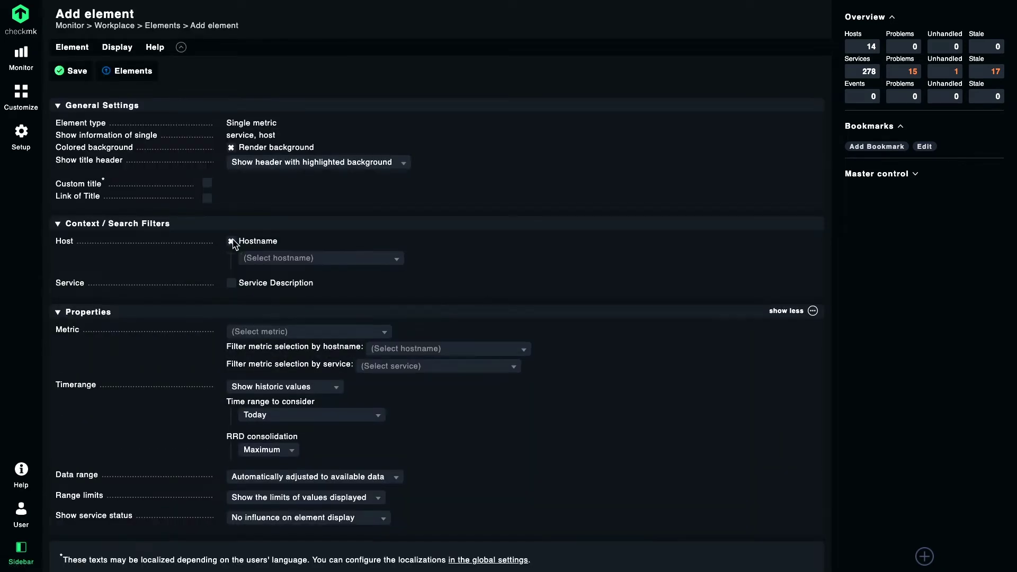
pyautogui.click(294, 267)
pyautogui.write('demo')
pyautogui.click(273, 289)
# Set the element to service Check_MK, metric Total execution time, current value only.
pyautogui.click(231, 282)
pyautogui.click(278, 301)
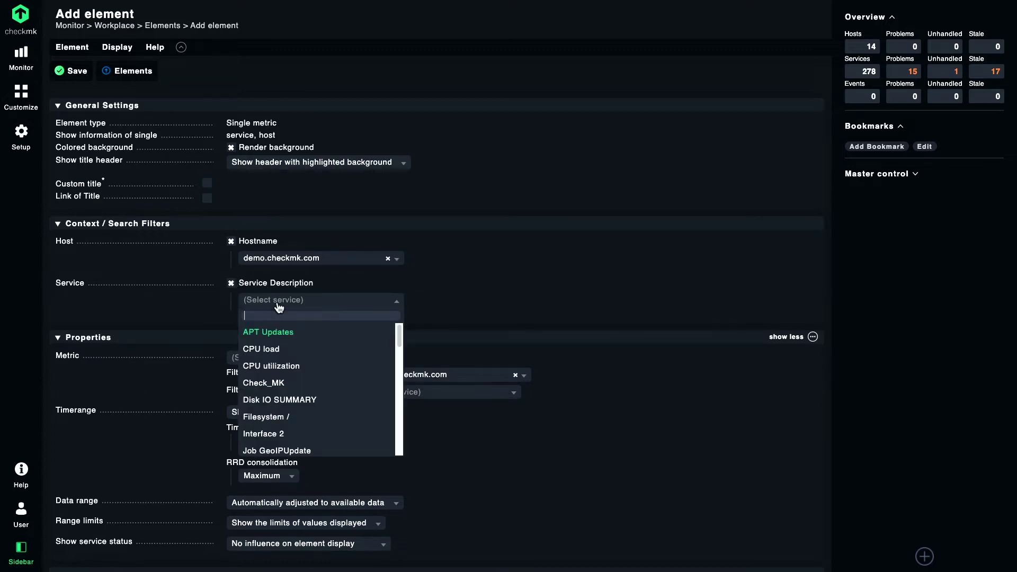
pyautogui.click(271, 386)
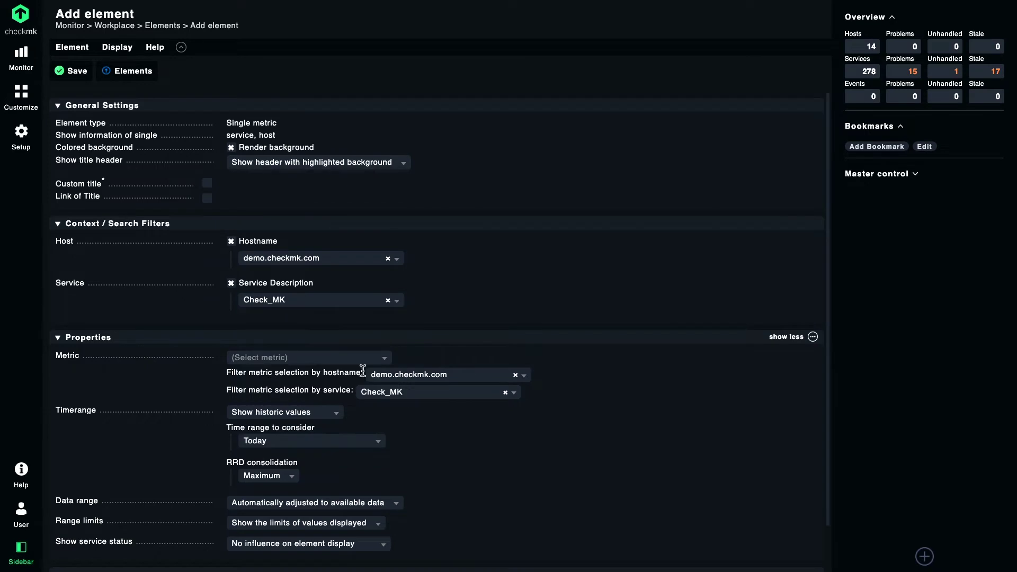
pyautogui.click(284, 361)
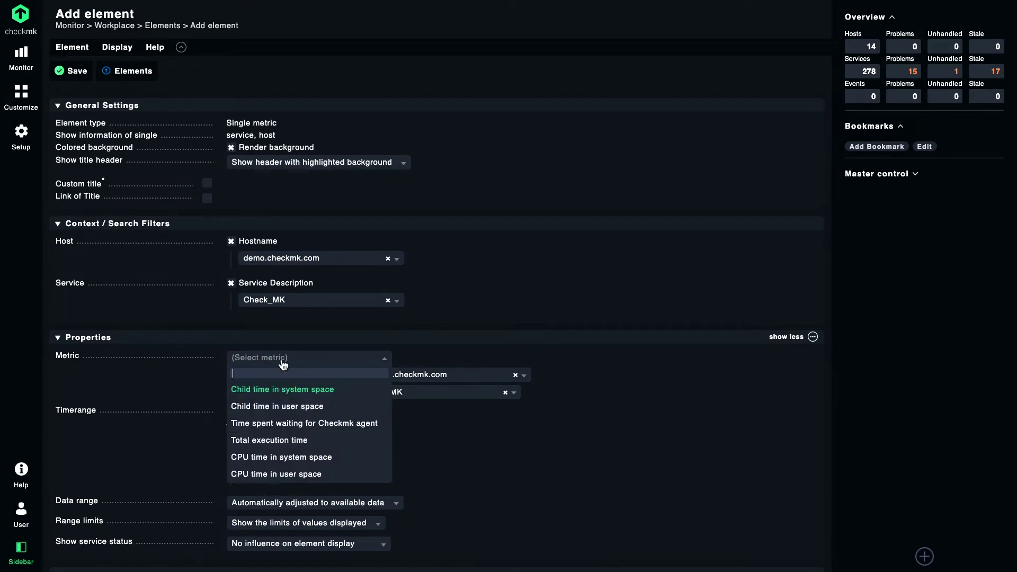
pyautogui.click(274, 442)
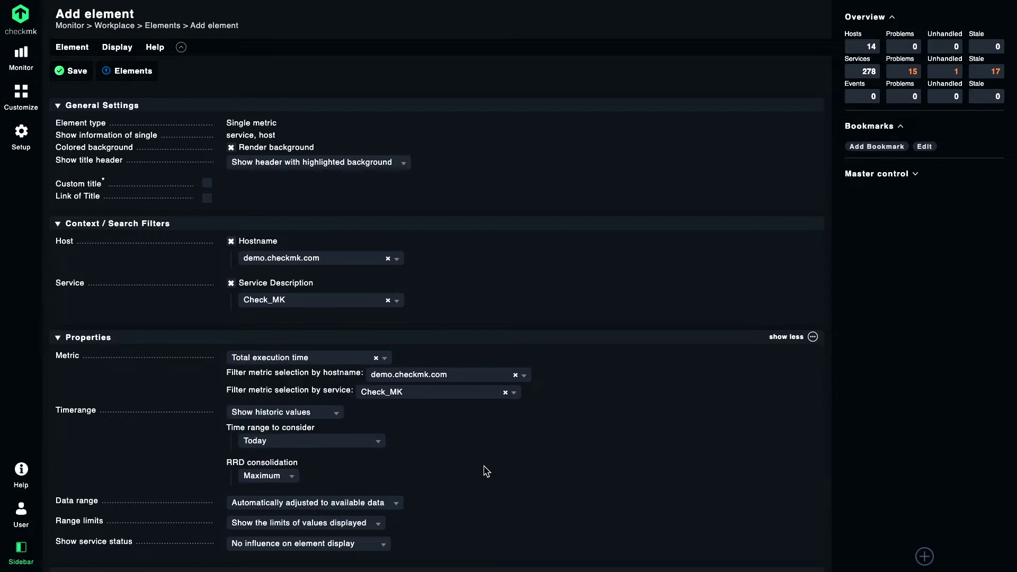
pyautogui.click(311, 415)
pyautogui.click(292, 426)
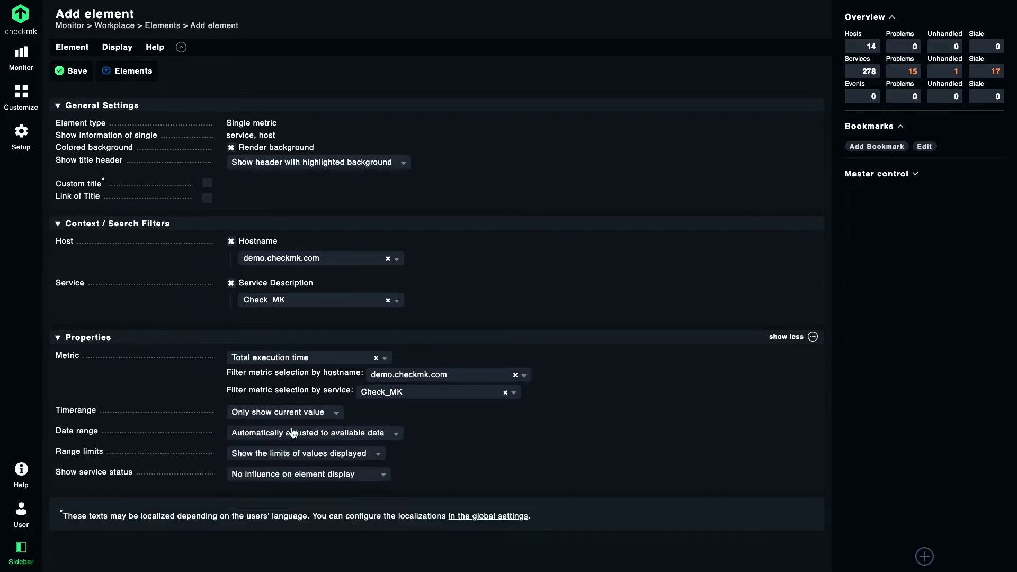
# Save the tile, shrink it to about half size, and leave layout editing.
pyautogui.click(69, 74)
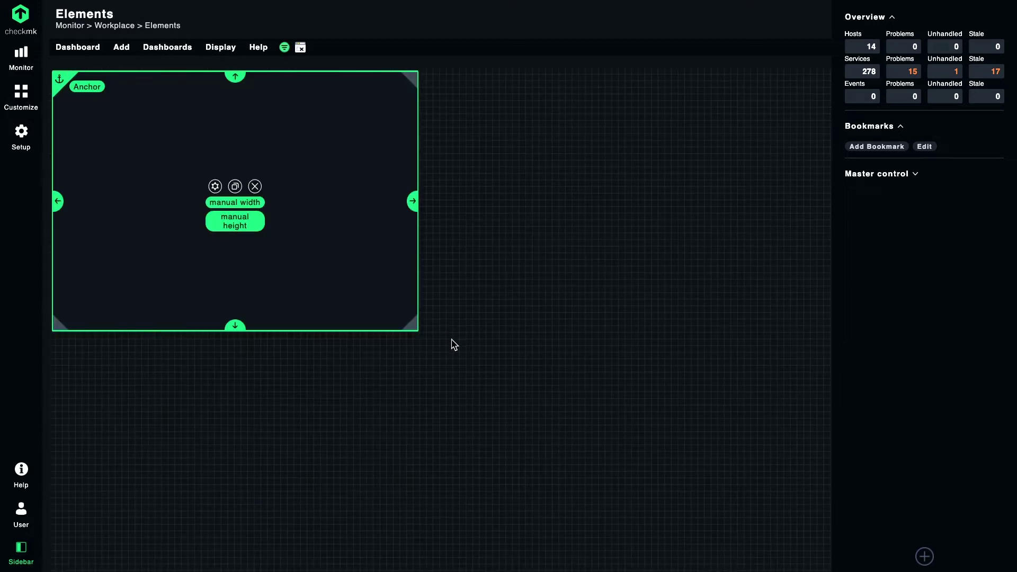
pyautogui.moveTo(414, 327); pyautogui.dragTo(237, 184)
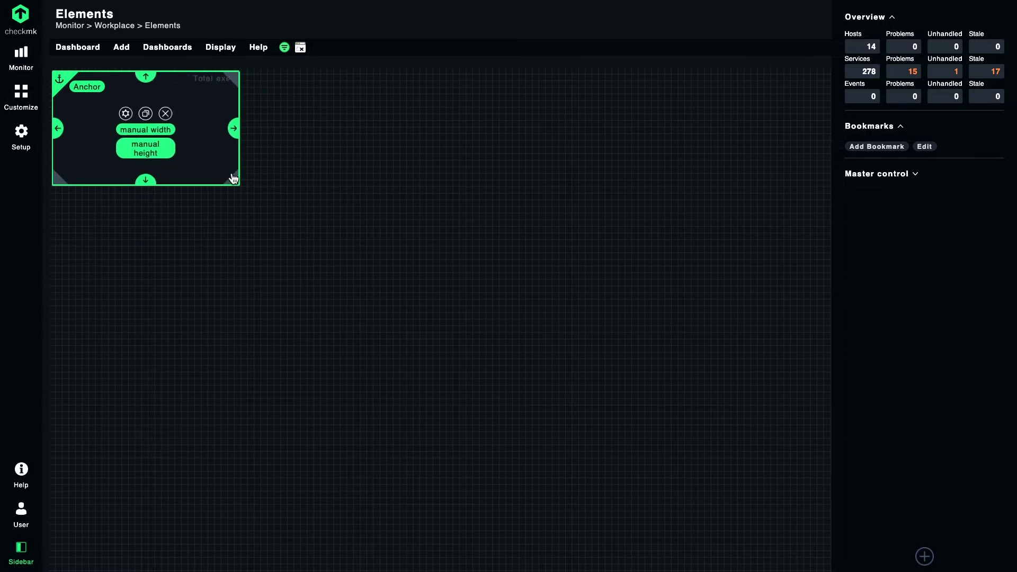
pyautogui.click(300, 48)
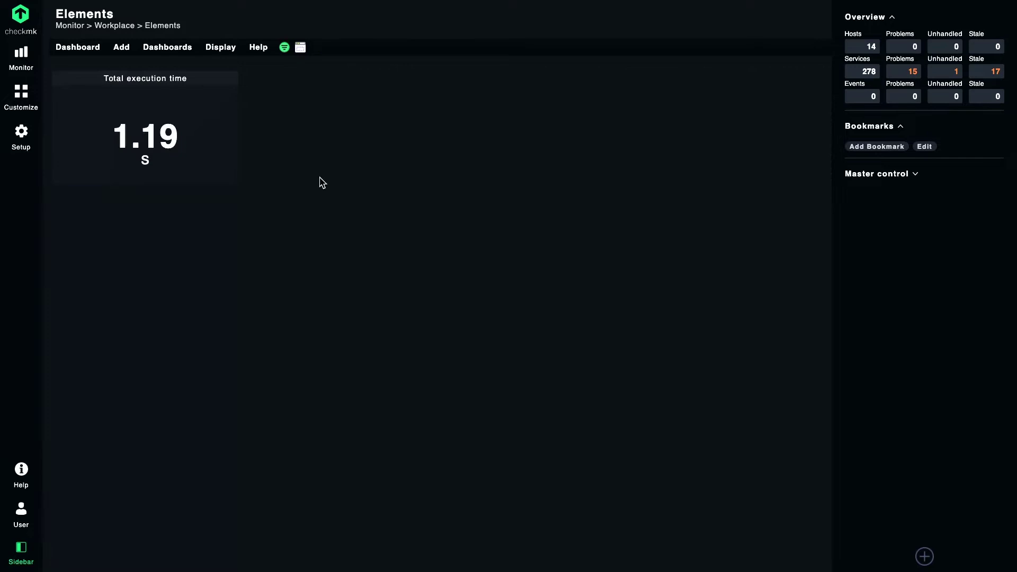
# Switch the Total execution time tile's time range to show historic values.
pyautogui.click(300, 49)
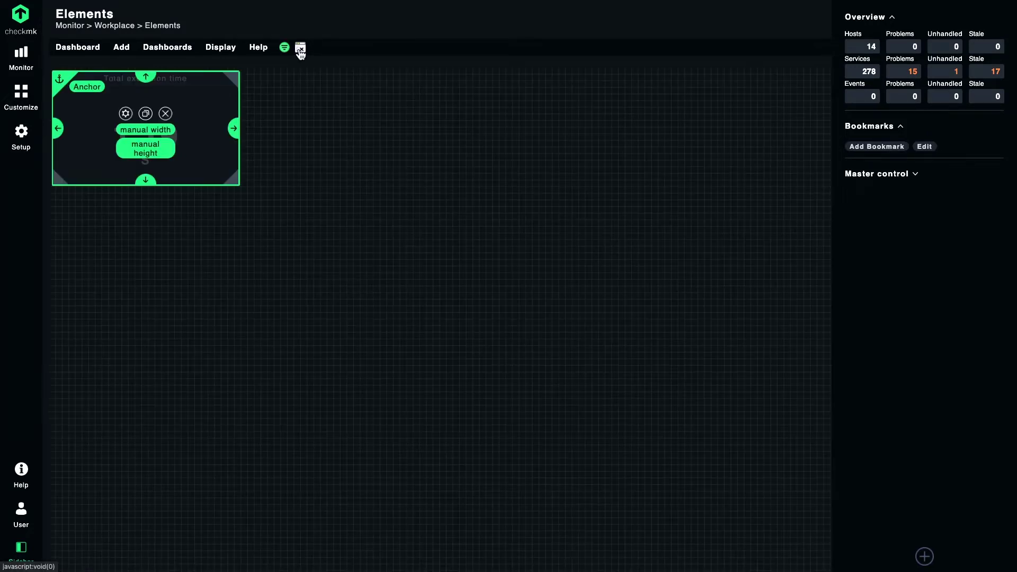
pyautogui.click(126, 114)
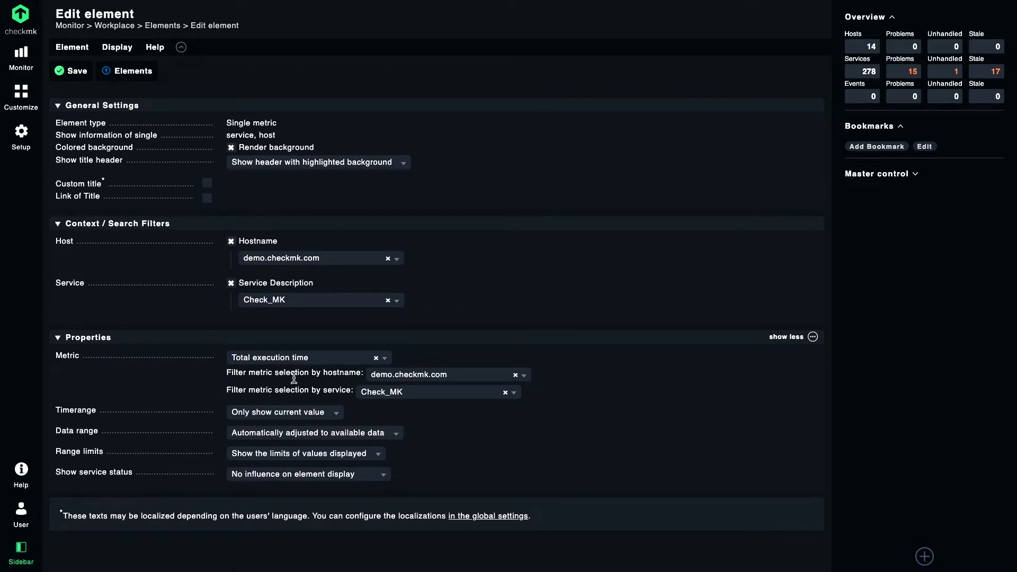
pyautogui.click(296, 415)
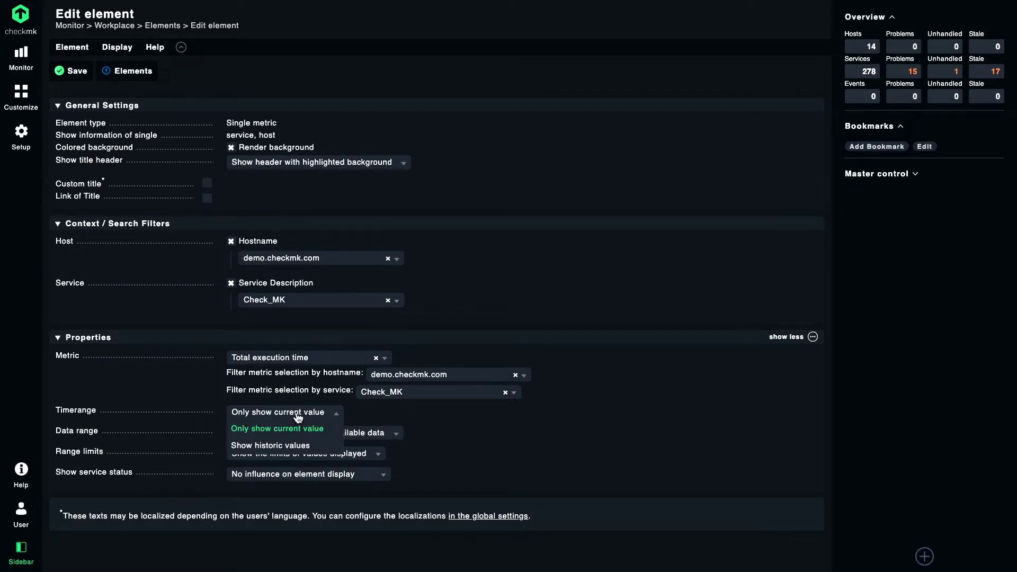
pyautogui.click(289, 447)
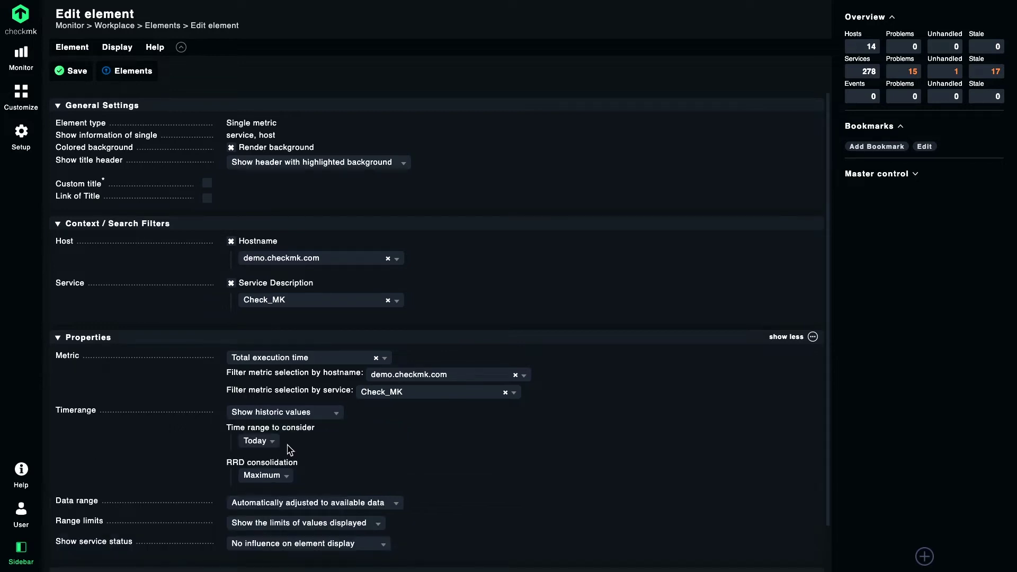
pyautogui.click(74, 71)
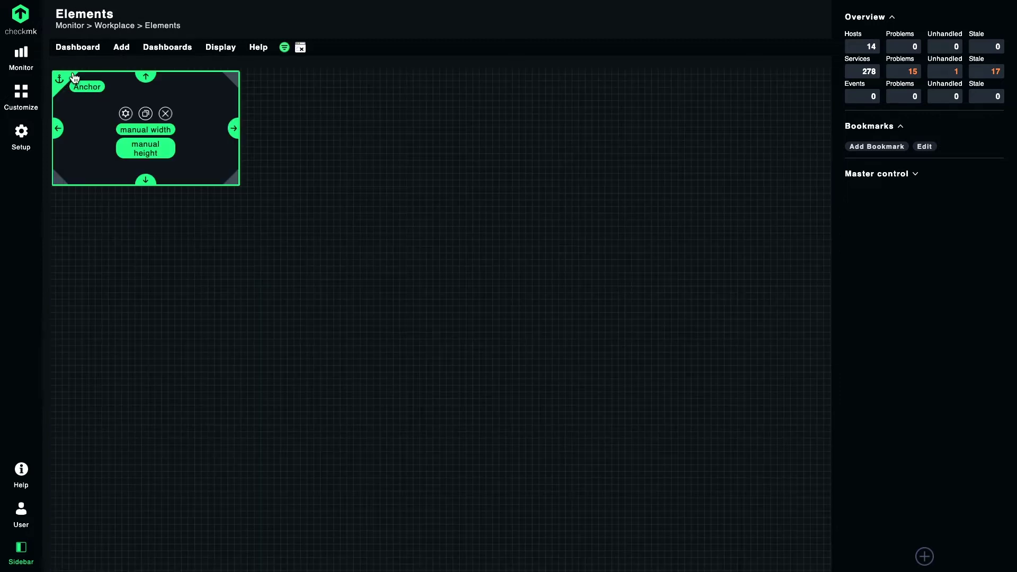
pyautogui.click(300, 47)
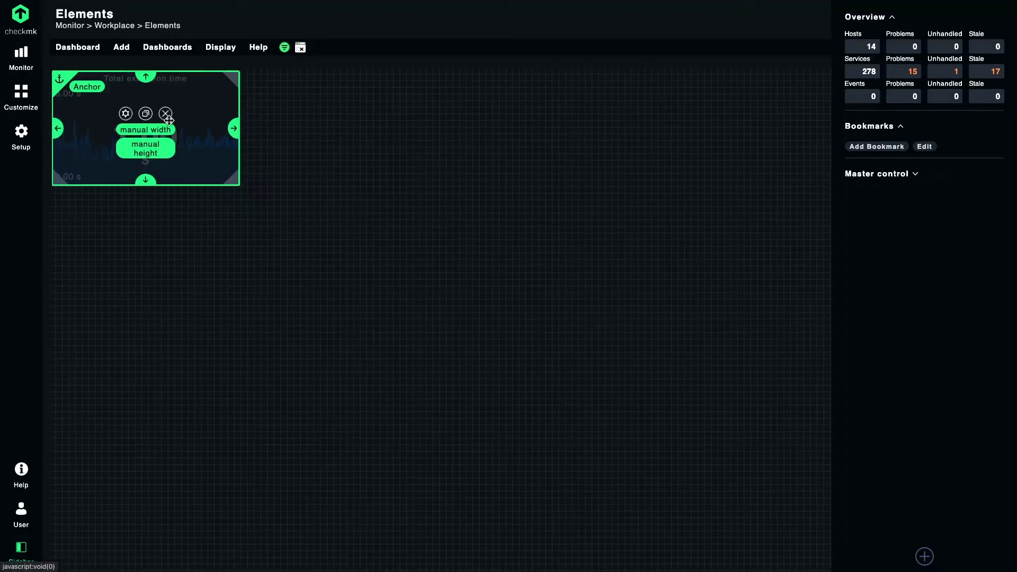
# Change the tile's time range to 'The last...' 30 minutes and save.
pyautogui.click(126, 112)
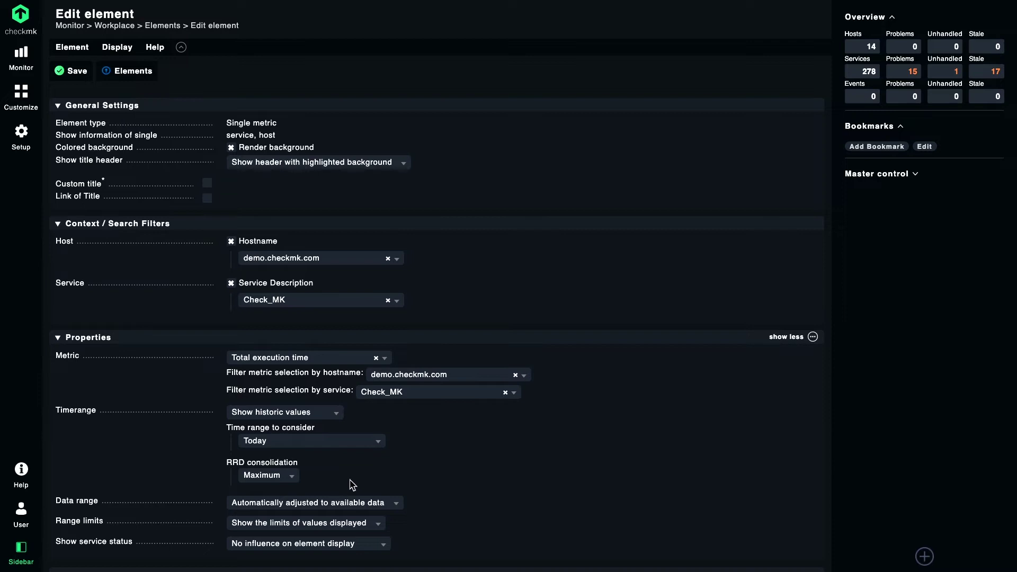
pyautogui.click(300, 442)
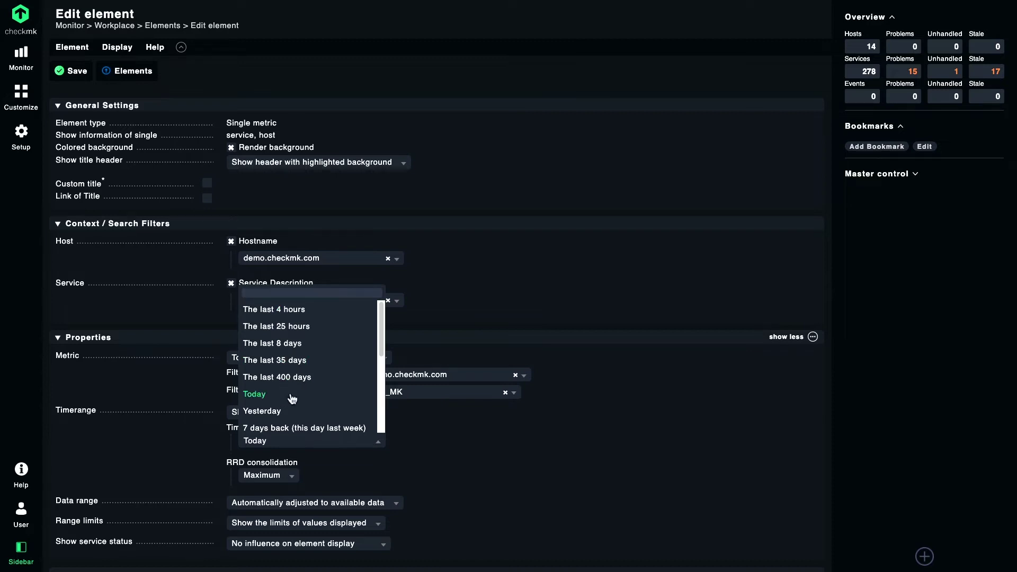
pyautogui.scroll(-5, 292, 398)
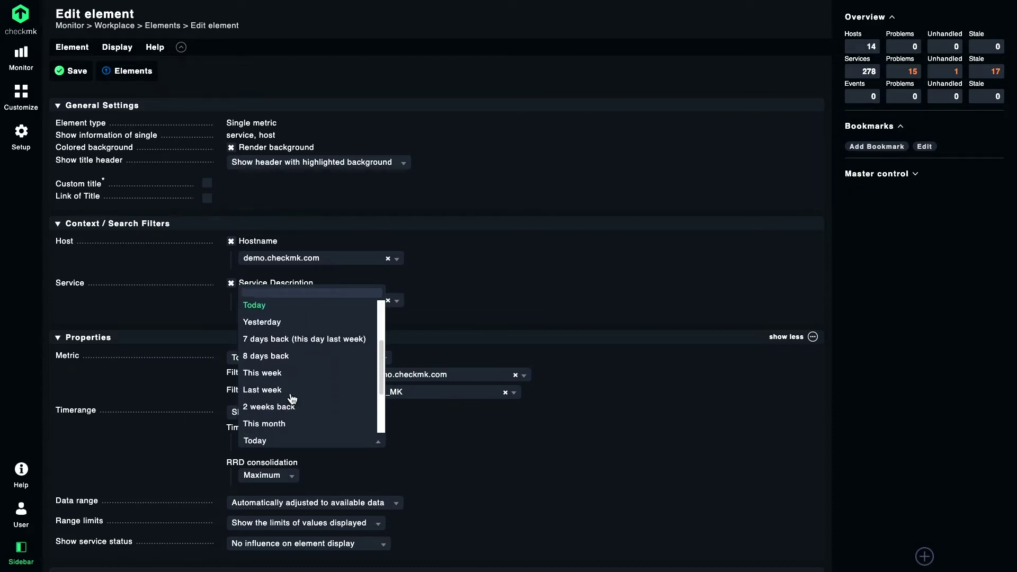
pyautogui.scroll(-2, 292, 398)
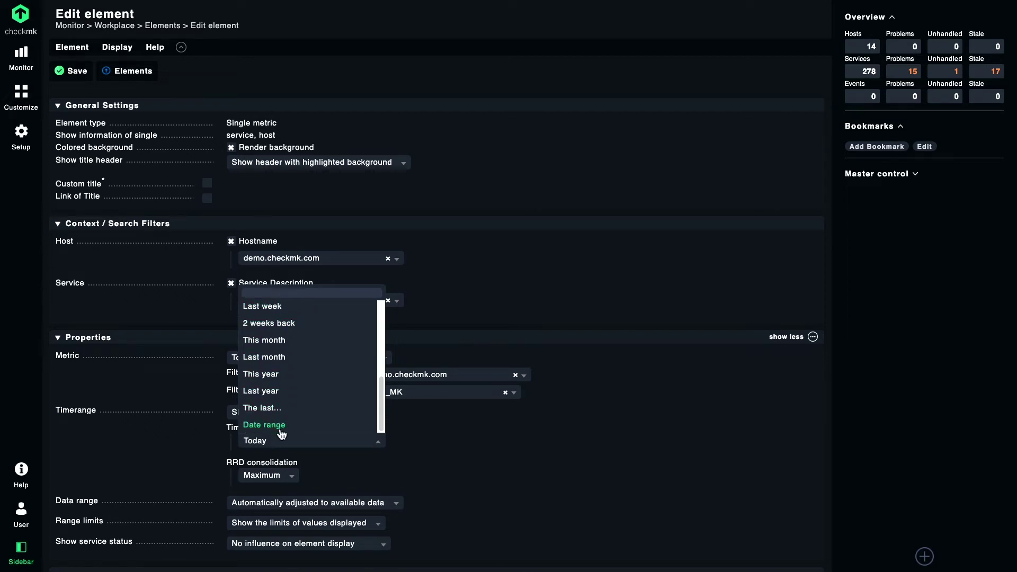
pyautogui.click(262, 408)
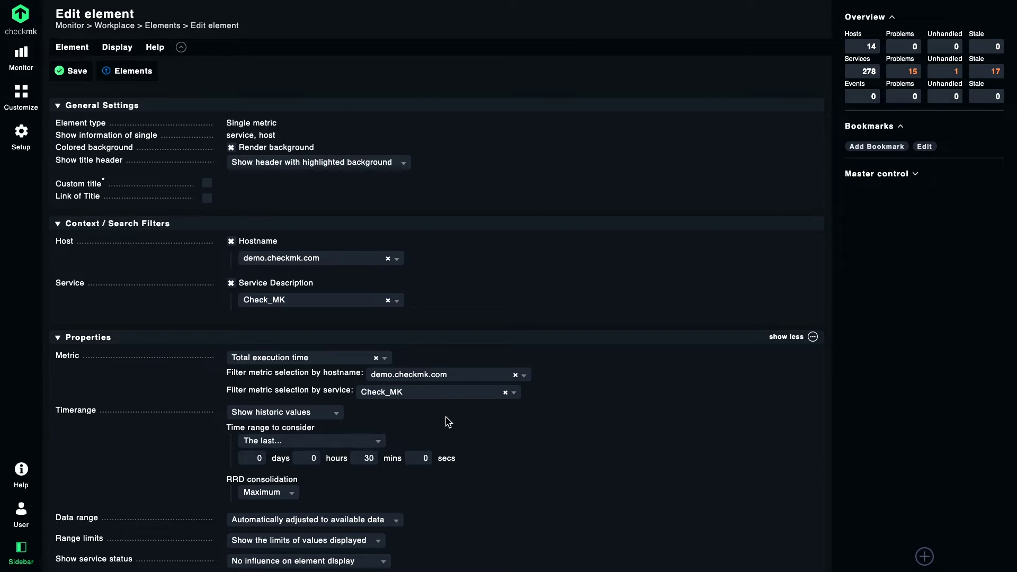
pyautogui.click(78, 72)
pyautogui.click(301, 48)
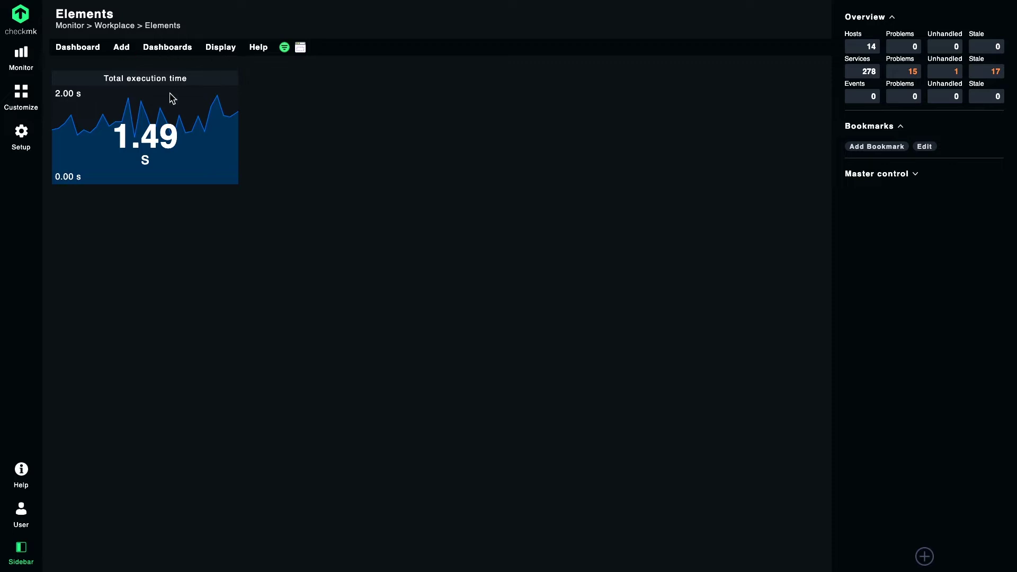
# Move the copied tile beside the original and change its host to webserver1.
pyautogui.click(300, 49)
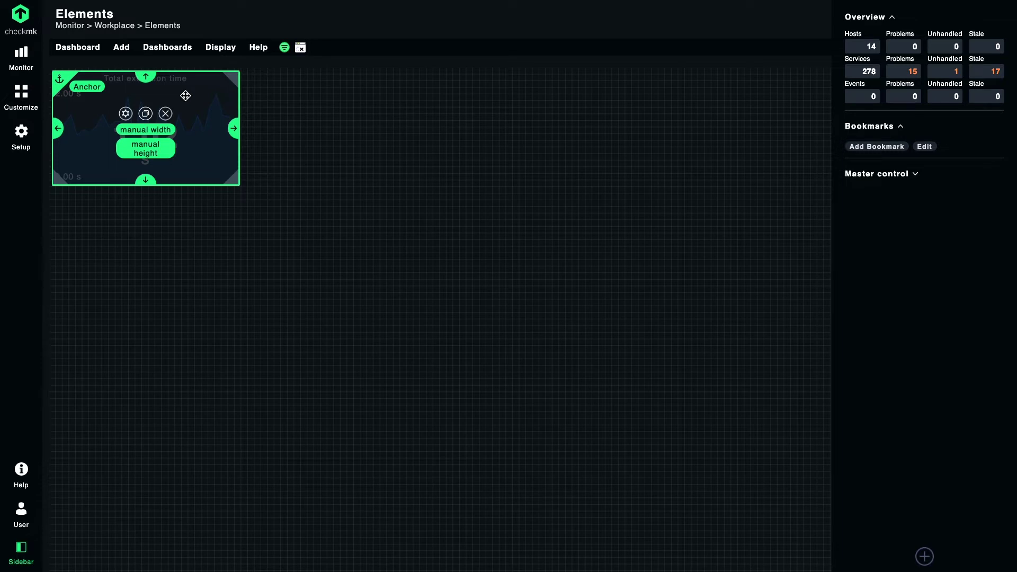
pyautogui.moveTo(185, 95); pyautogui.dragTo(381, 100)
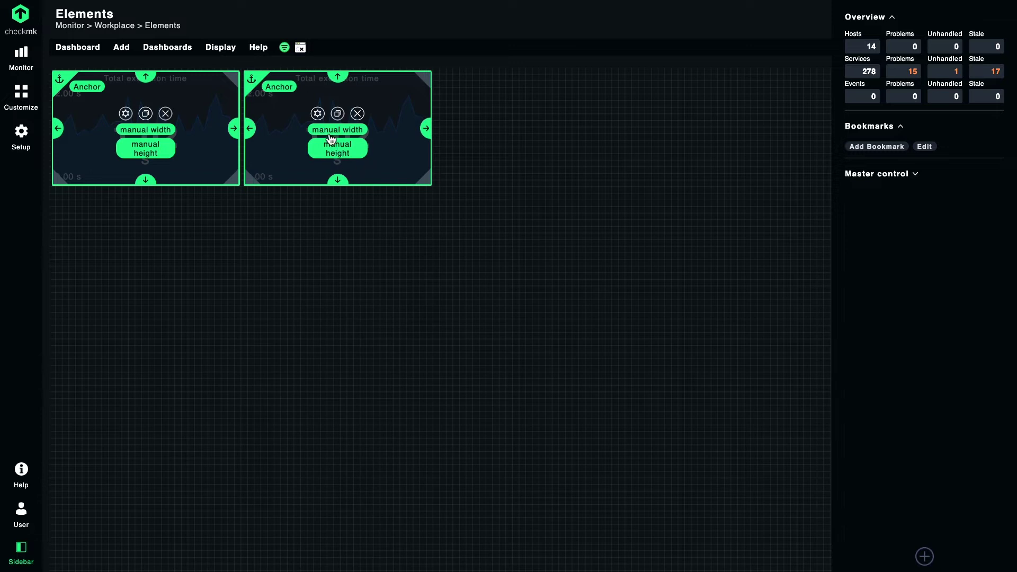
pyautogui.click(318, 114)
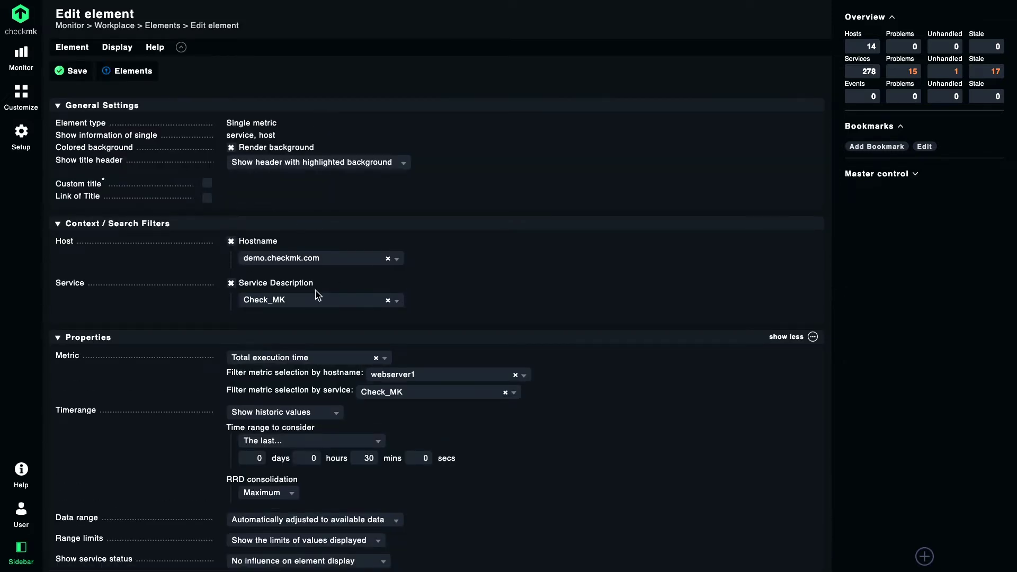
pyautogui.click(388, 260)
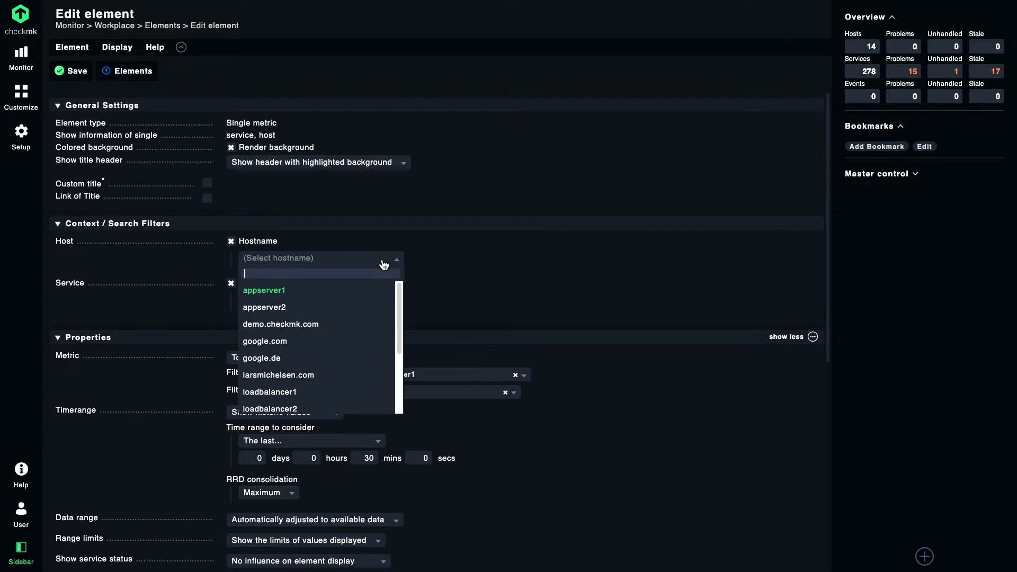
pyautogui.write('webserver1')
pyautogui.press('Return')
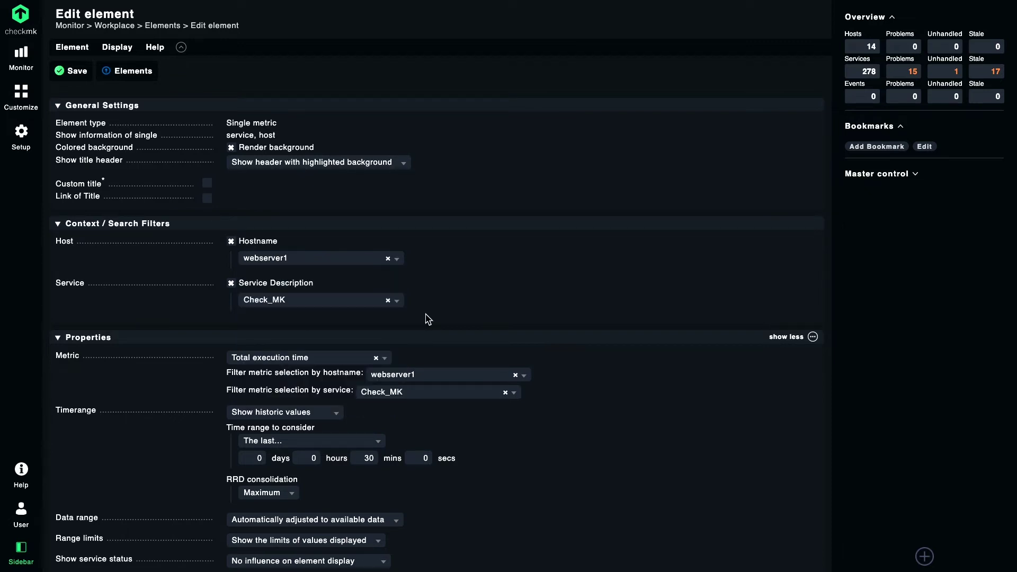
pyautogui.click(72, 71)
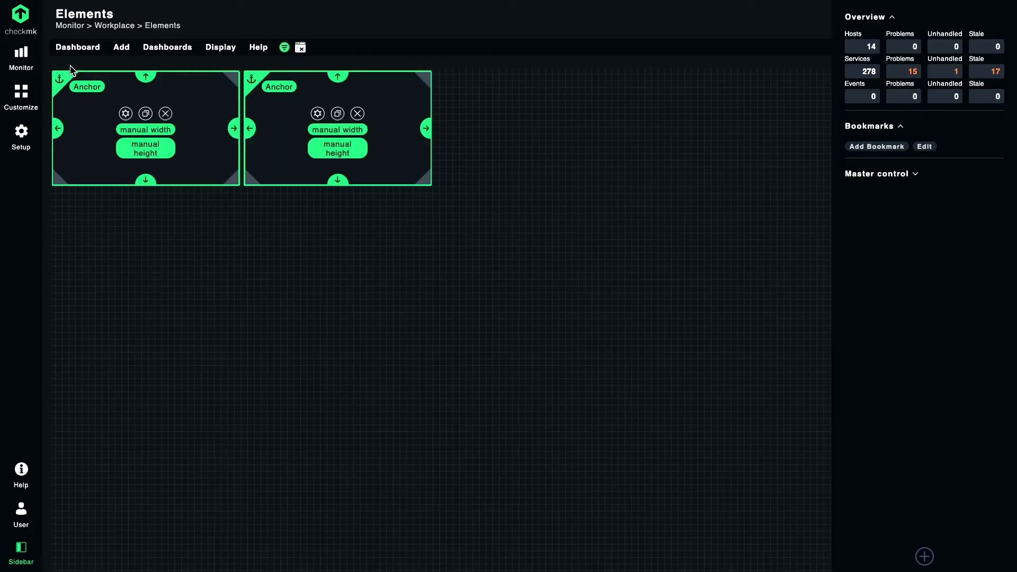
pyautogui.click(300, 47)
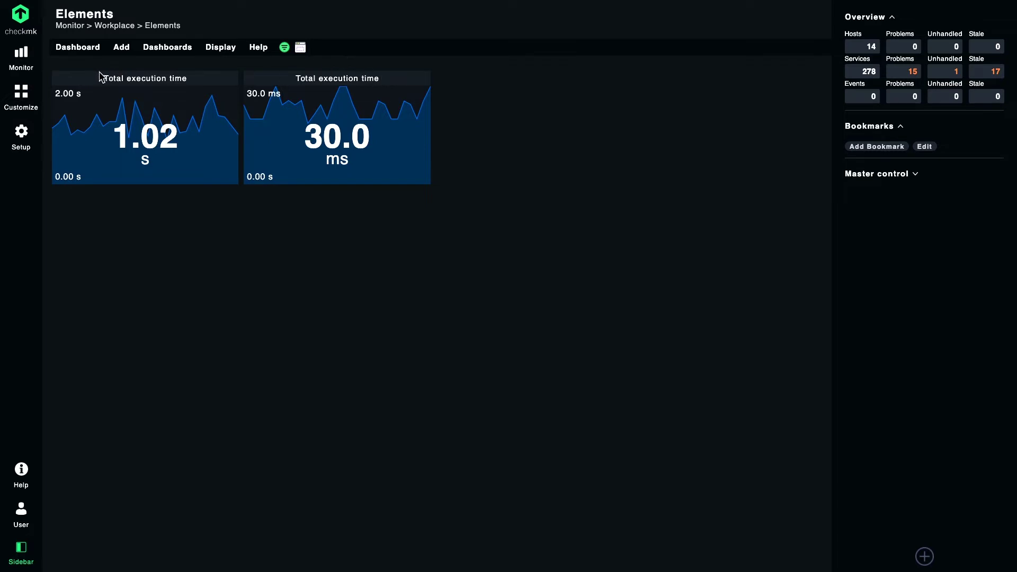
pyautogui.click(301, 50)
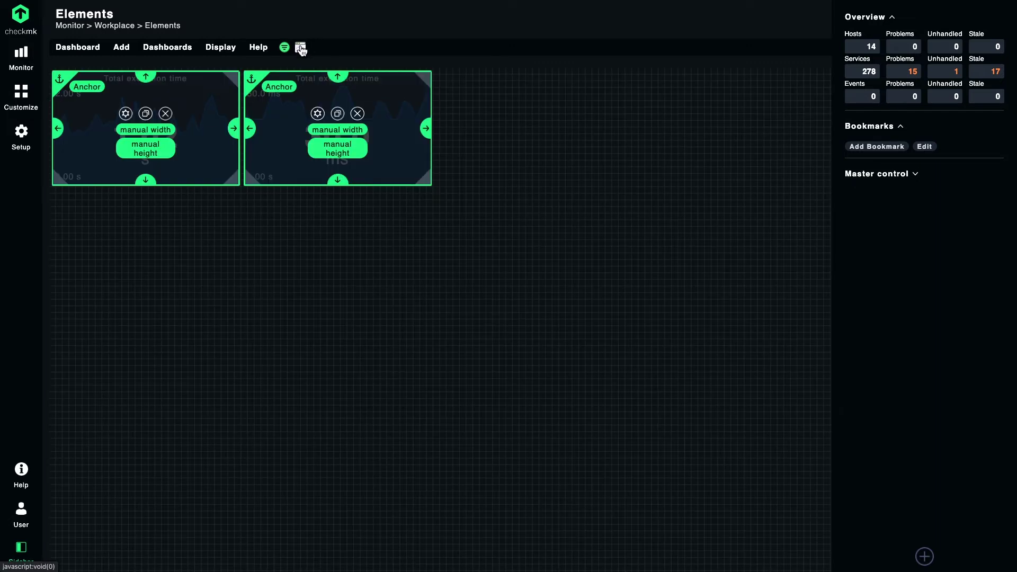
# Give the two tiles custom titles 'demo.checkmk.com' and 'webserver1'.
pyautogui.click(126, 114)
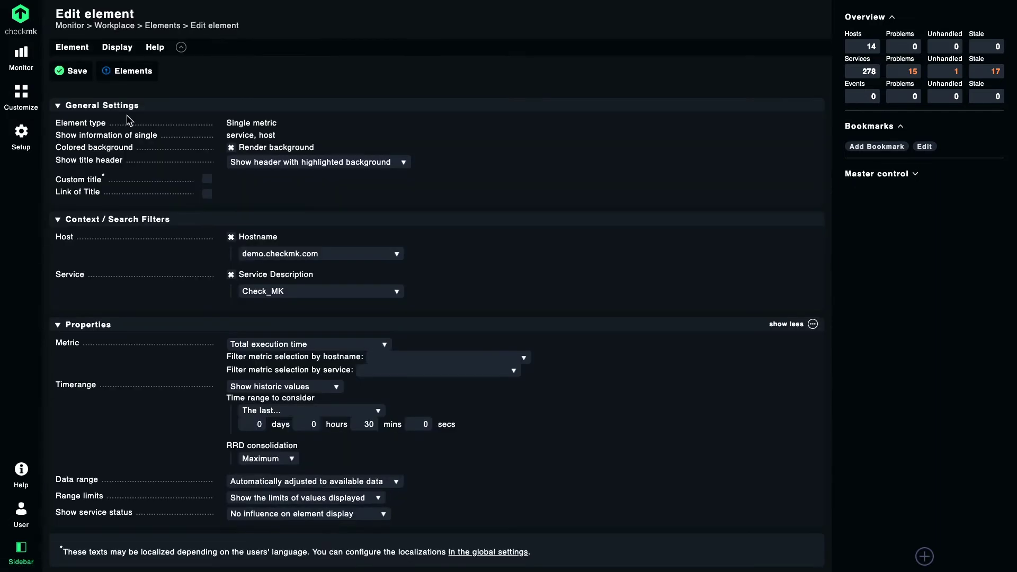
pyautogui.click(207, 185)
pyautogui.write('demo.check')
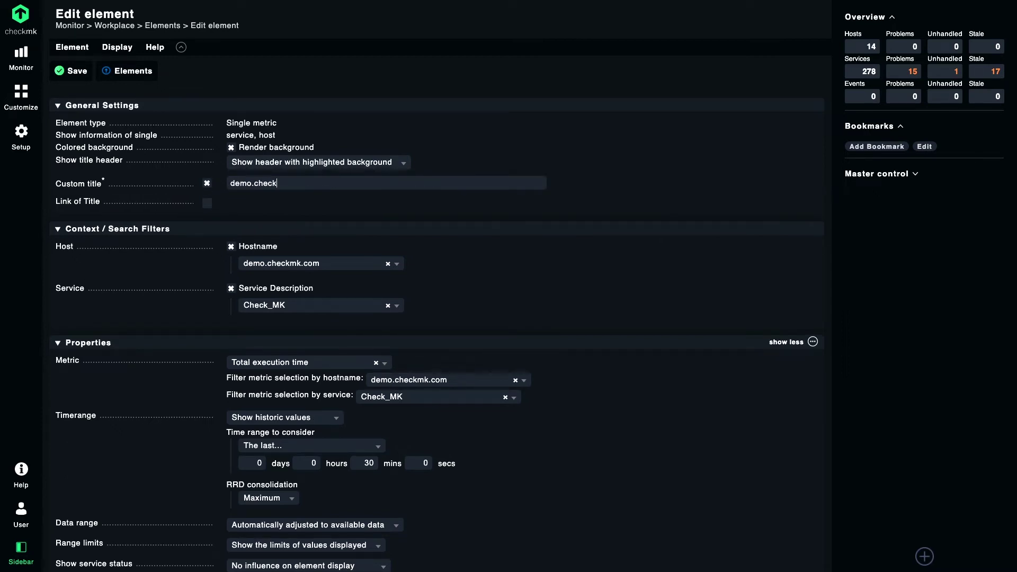
pyautogui.write('mk.com')
pyautogui.click(72, 70)
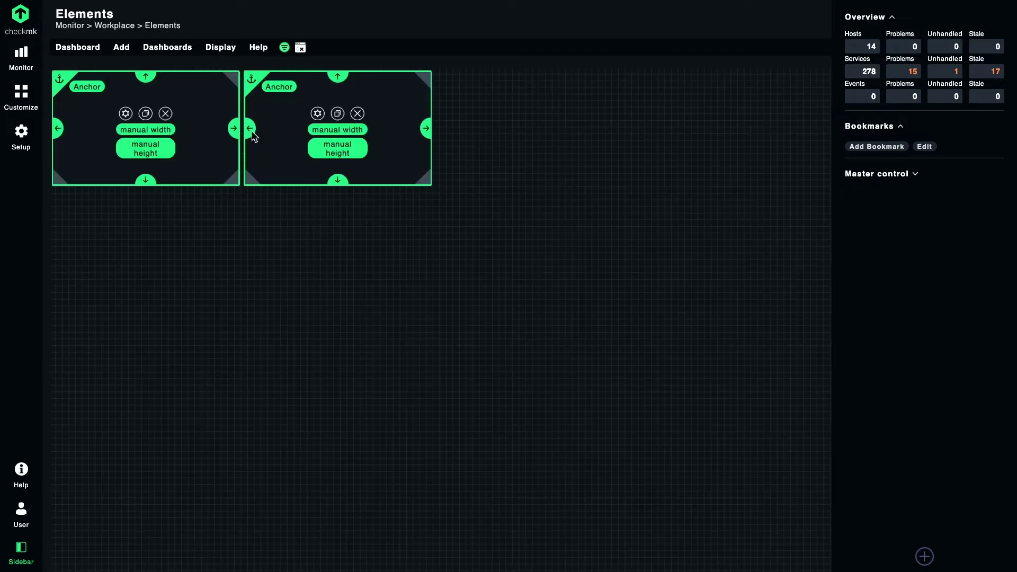
pyautogui.click(317, 113)
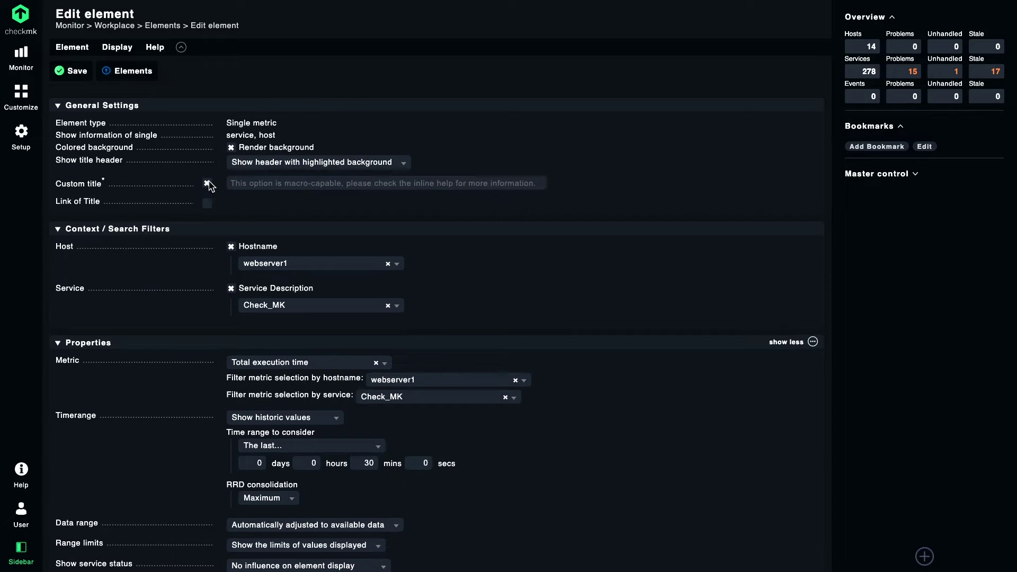
pyautogui.write('webser')
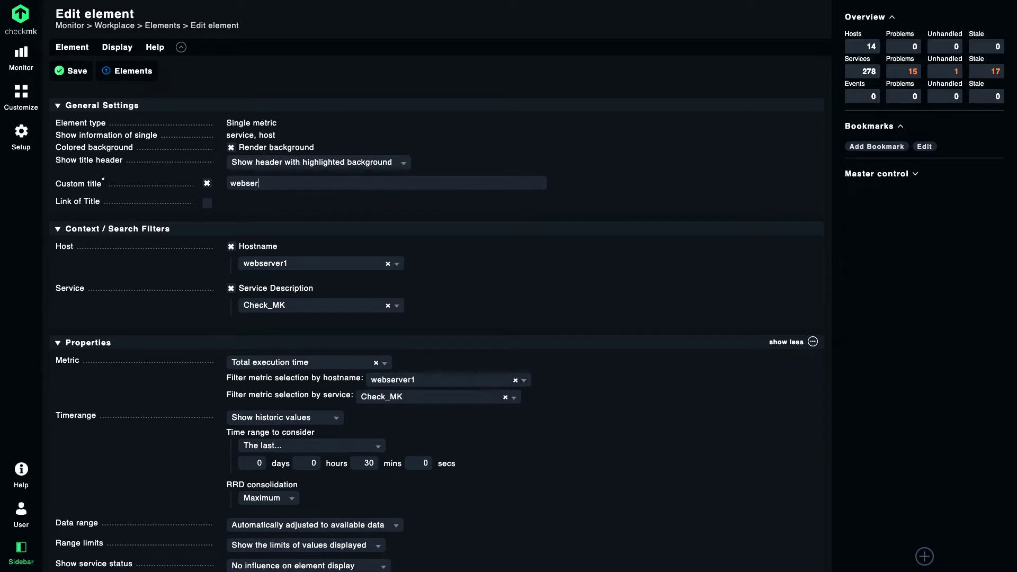
pyautogui.click(75, 70)
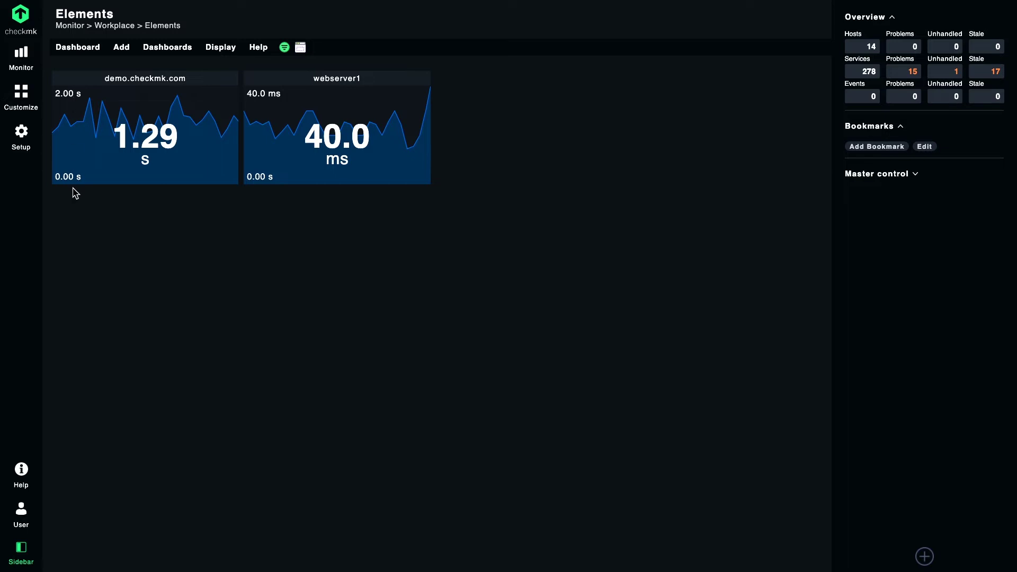
# Set the demo.checkmk.com tile's data range to a fixed 0 to 2 seconds.
pyautogui.click(300, 48)
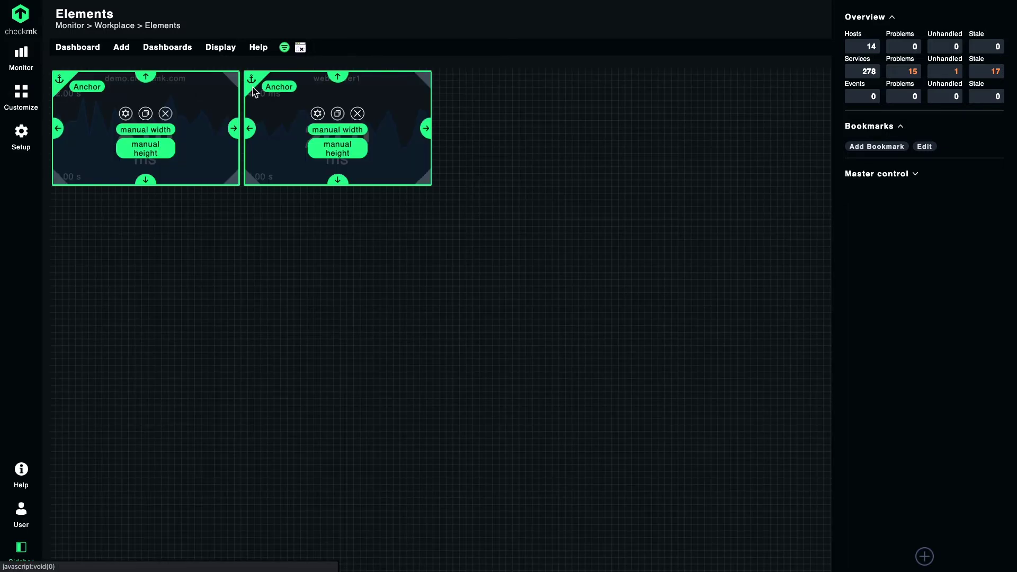
pyautogui.click(125, 113)
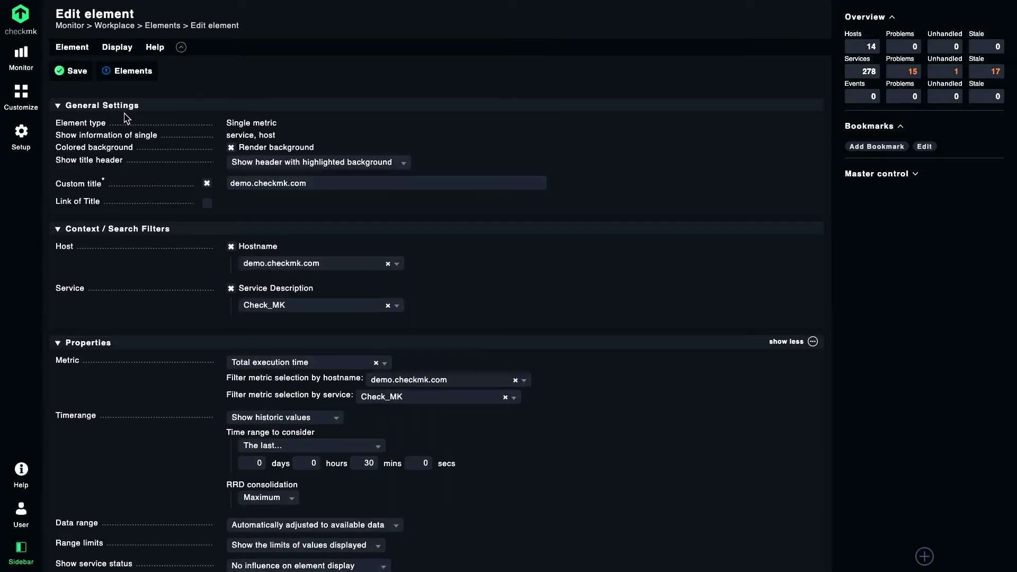
pyautogui.scroll(-2, 138, 440)
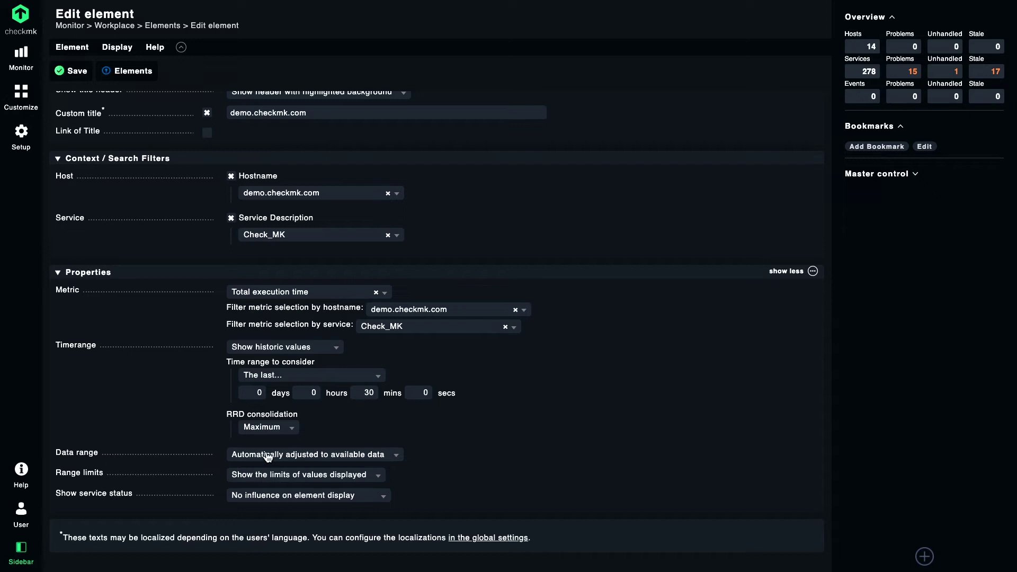
pyautogui.click(331, 454)
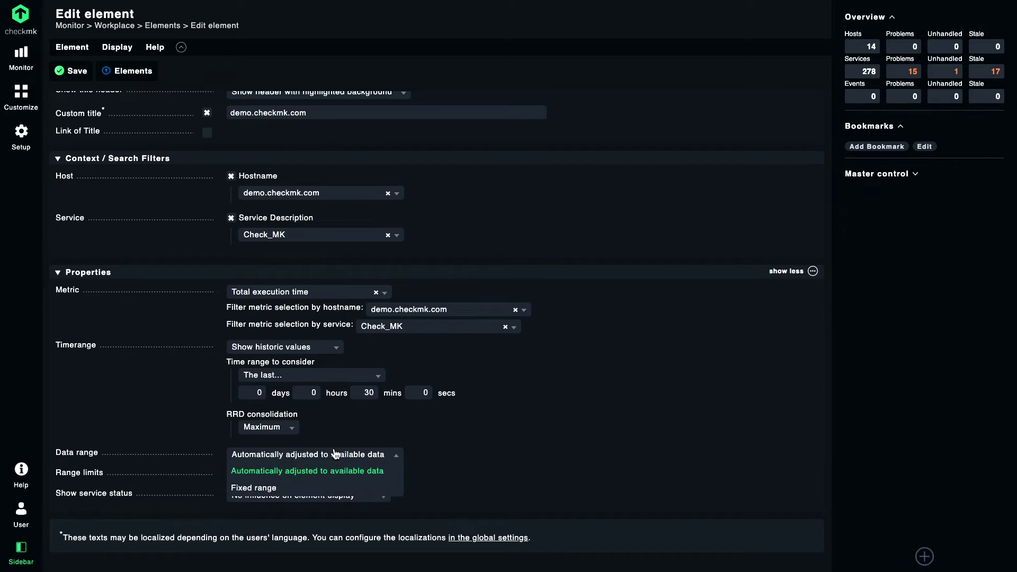
pyautogui.click(268, 487)
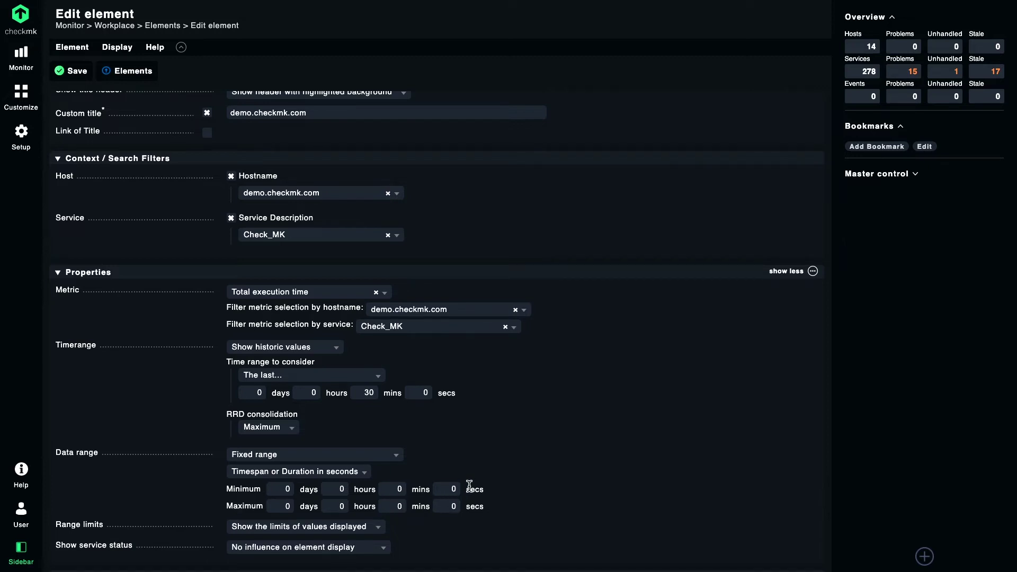
pyautogui.click(446, 506)
pyautogui.click(76, 71)
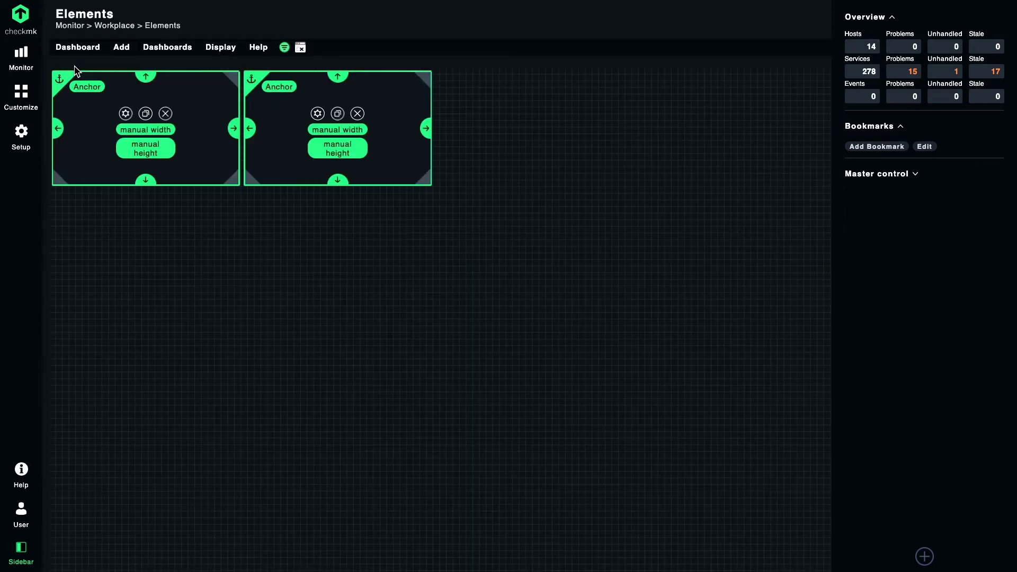
# Give the webserver1 tile the same fixed 0–2 second data range.
pyautogui.click(318, 114)
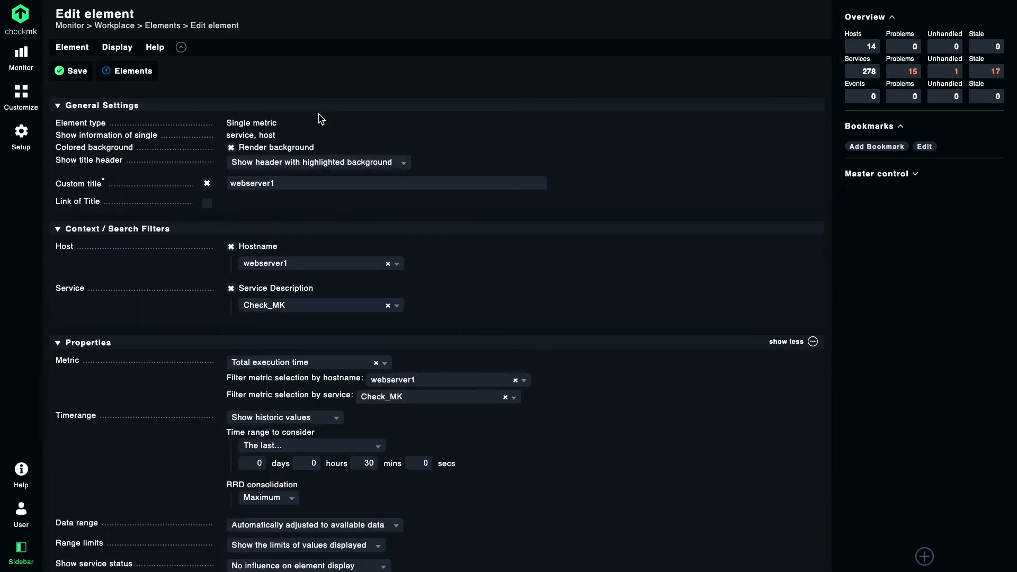
pyautogui.click(272, 525)
pyautogui.click(274, 510)
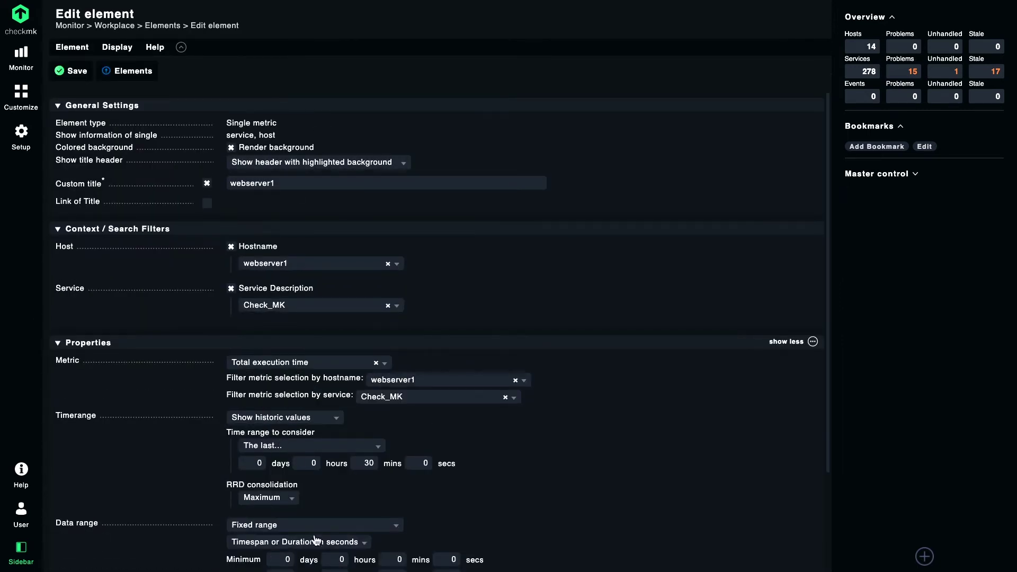
pyautogui.scroll(-2, 444, 544)
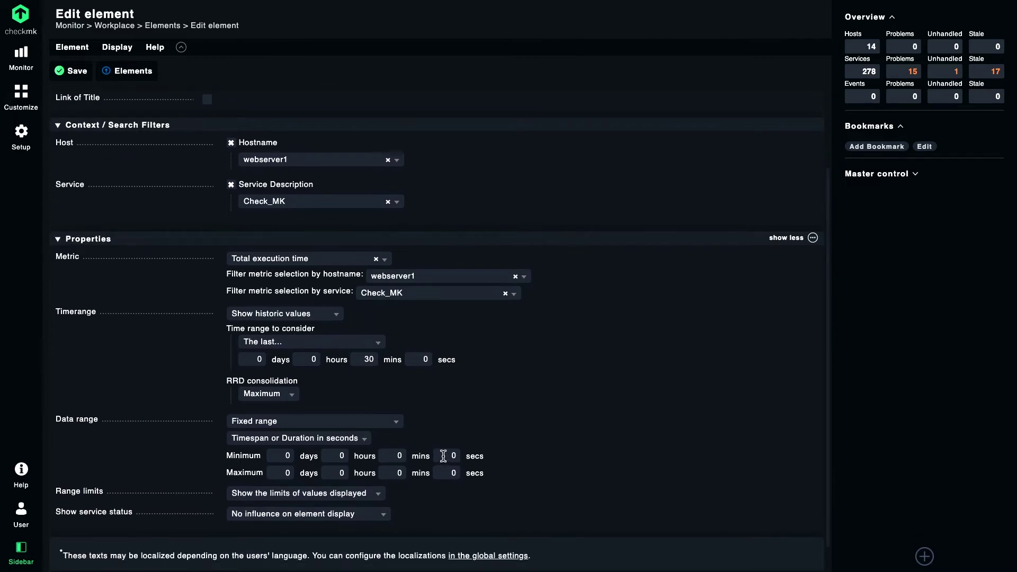
pyautogui.moveTo(451, 471); pyautogui.dragTo(467, 472)
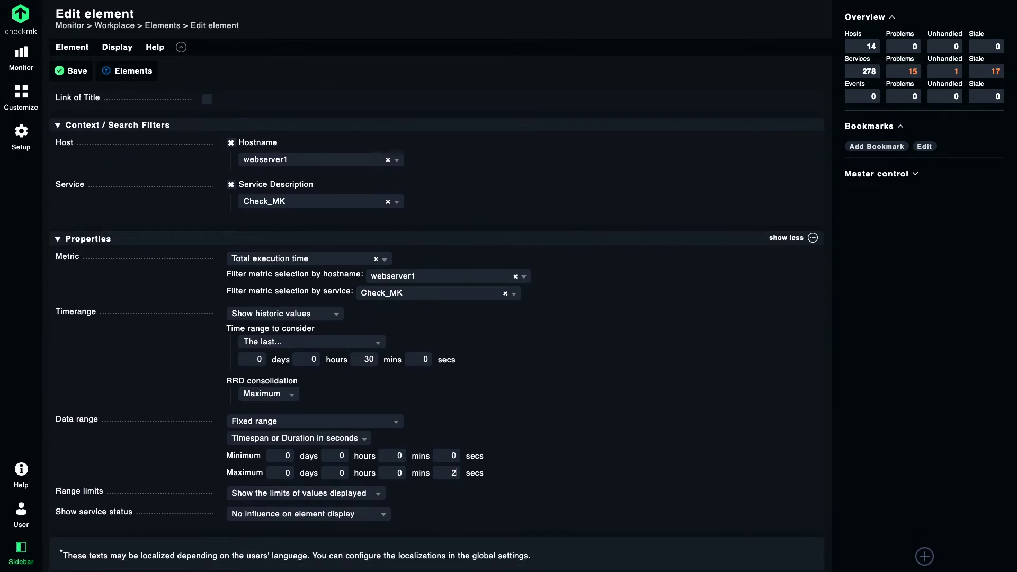
pyautogui.click(84, 76)
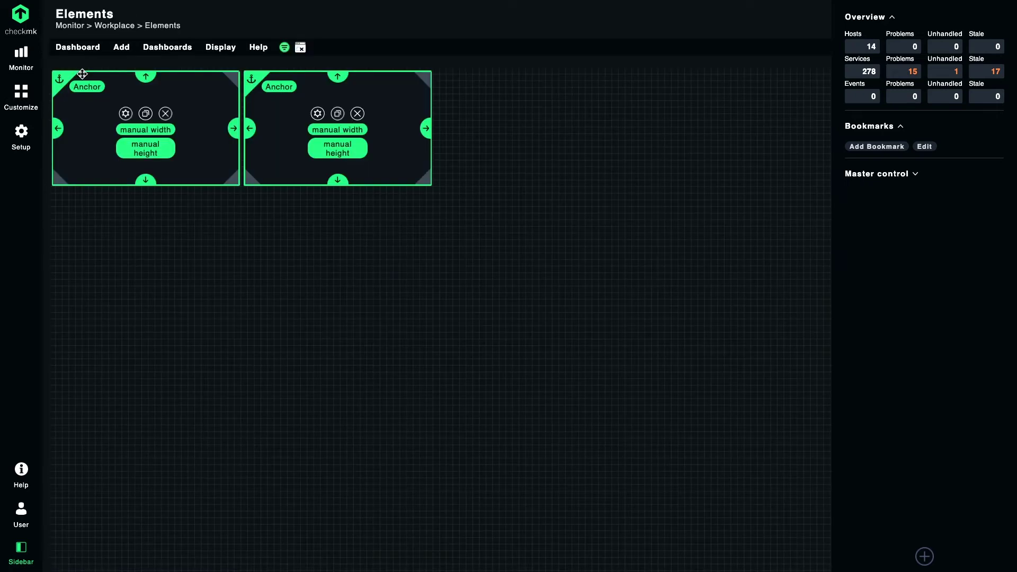
pyautogui.click(300, 49)
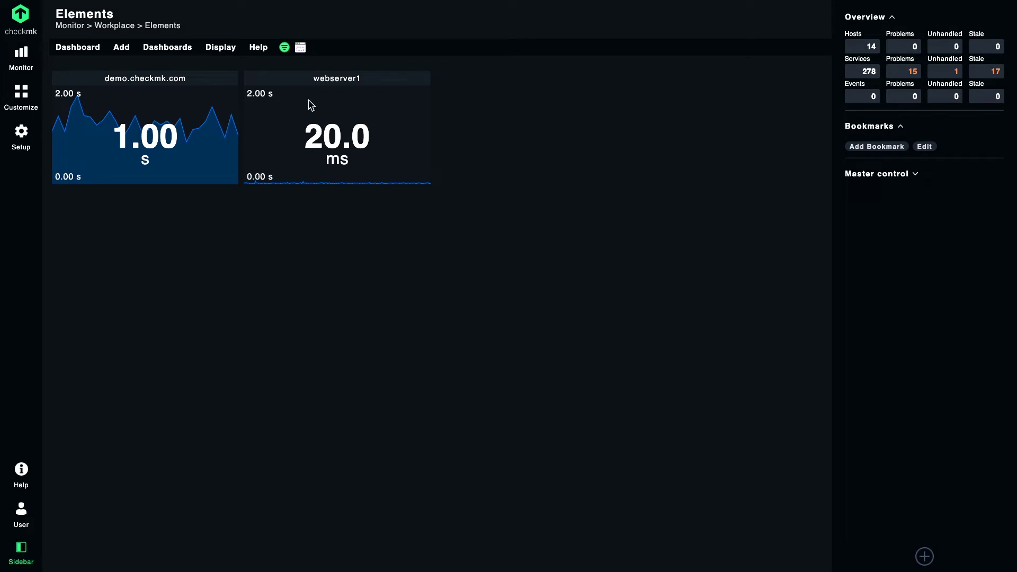
# Set the webserver1 tile's range limits to 'Don't show information of limits'.
pyautogui.click(302, 51)
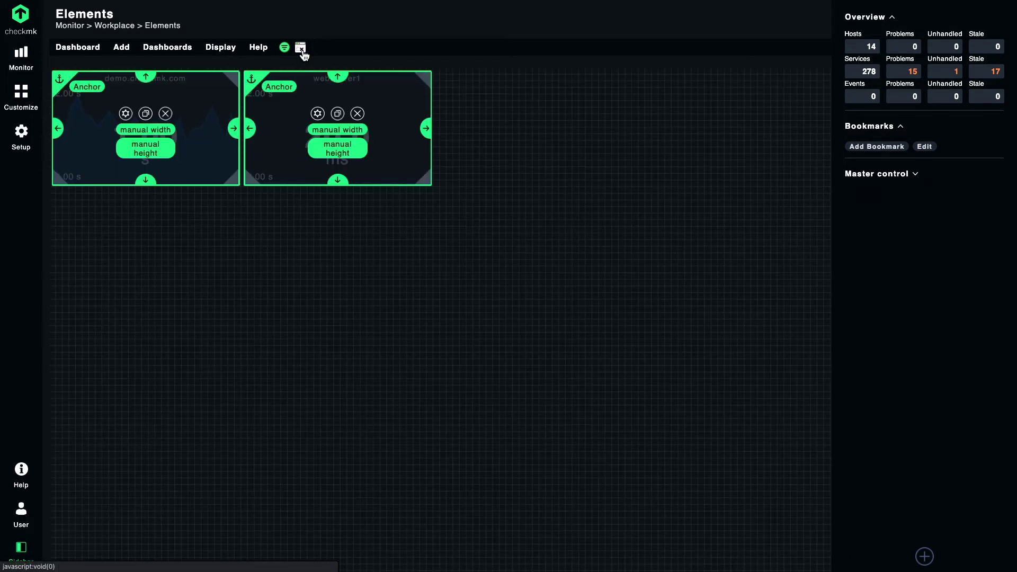
pyautogui.click(319, 110)
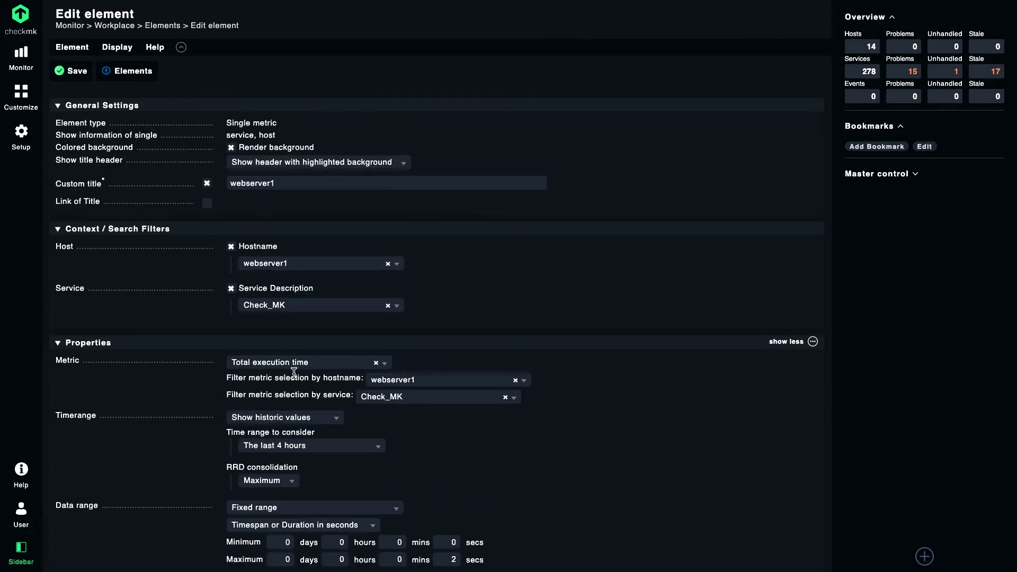
pyautogui.scroll(-2, 296, 373)
pyautogui.click(272, 476)
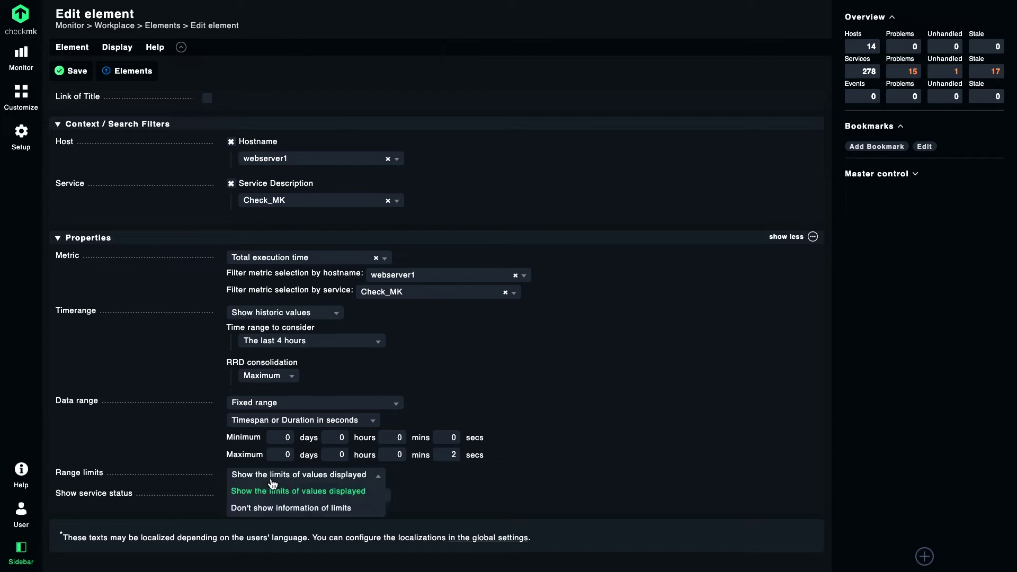
pyautogui.click(282, 508)
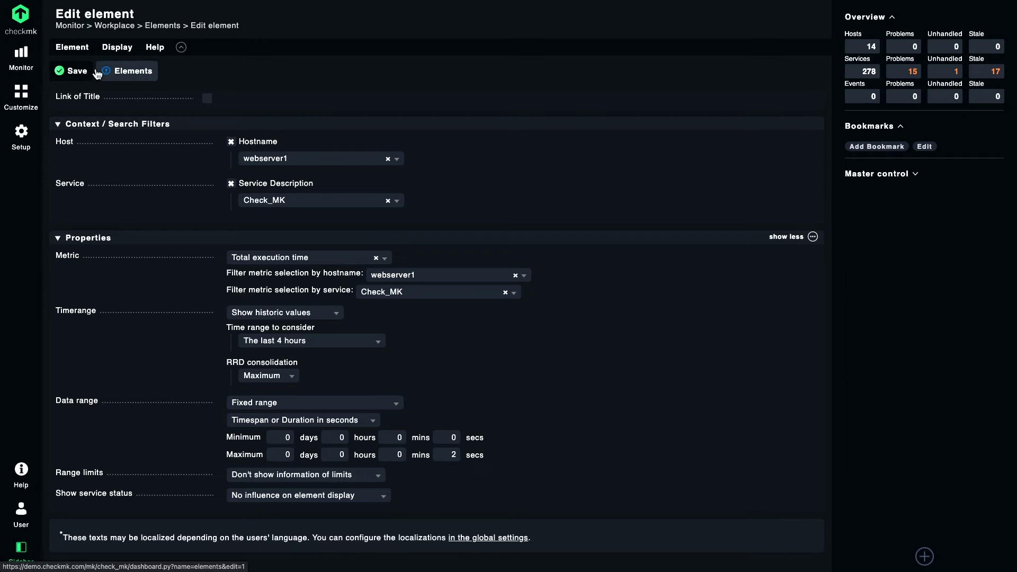
pyautogui.click(94, 72)
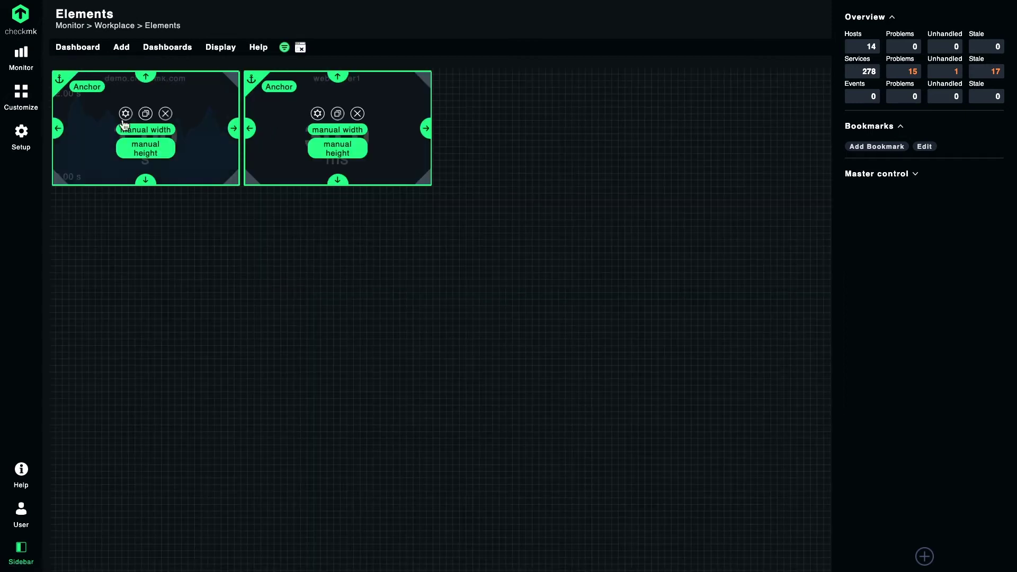
# Hide limit information on the demo.checkmk.com tile as well.
pyautogui.click(125, 114)
pyautogui.scroll(-2, 245, 474)
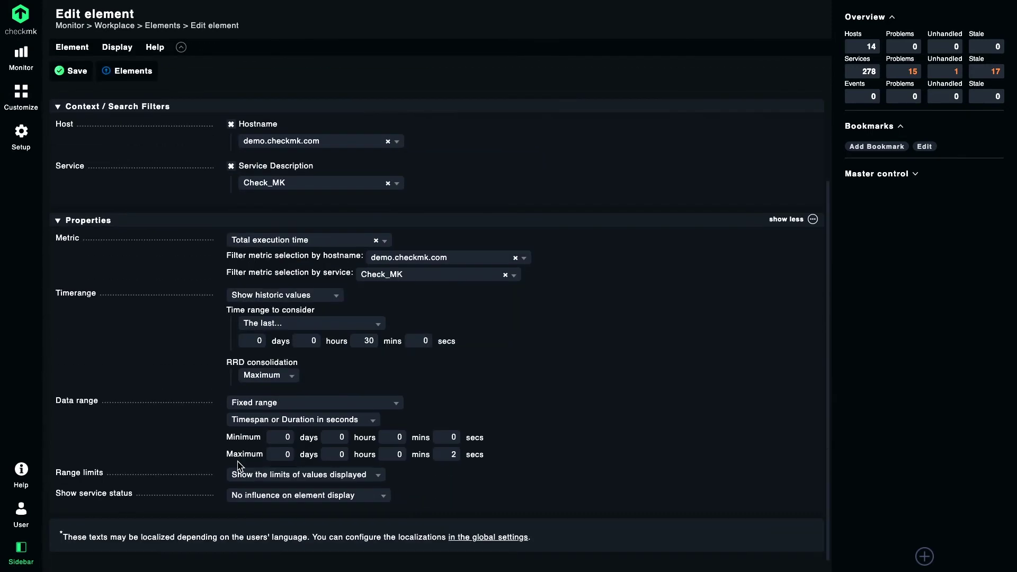
pyautogui.click(283, 475)
pyautogui.click(286, 509)
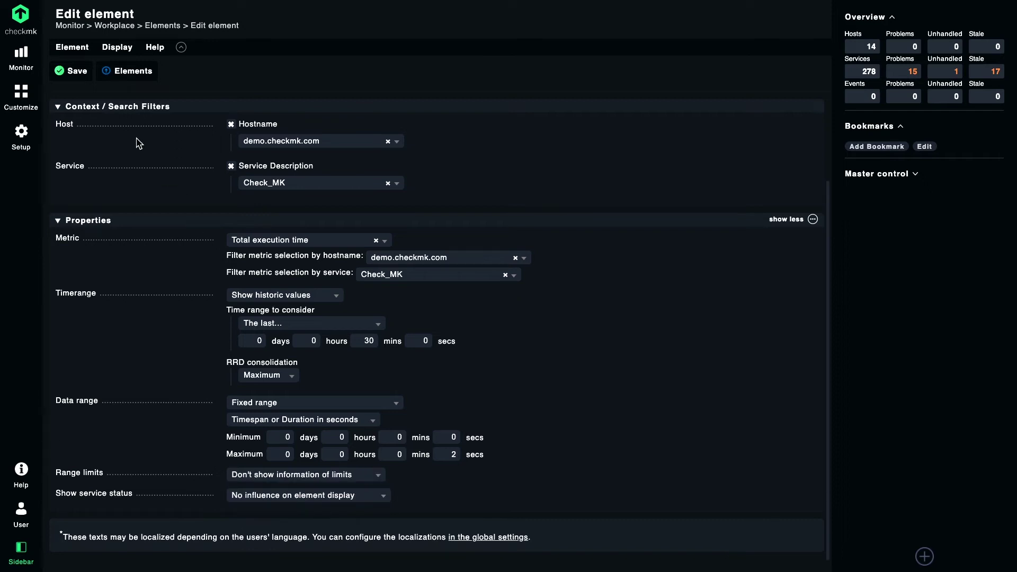
pyautogui.click(73, 71)
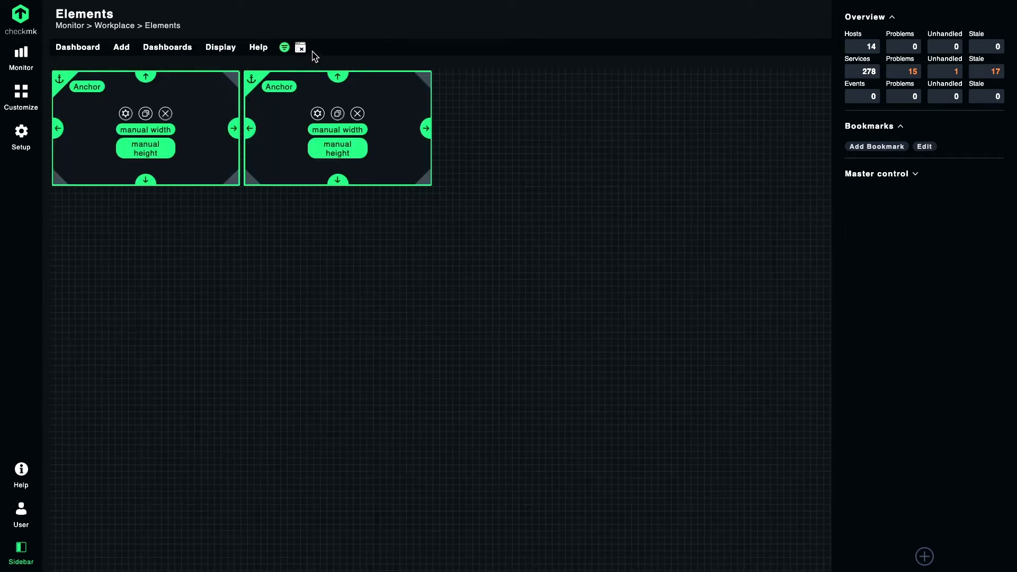
pyautogui.click(300, 47)
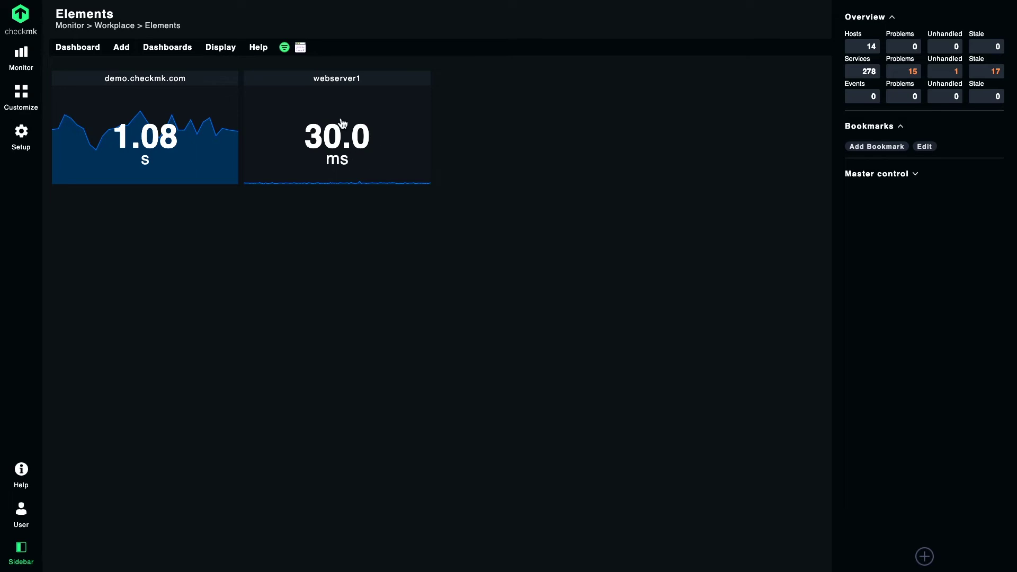
# Set webserver1's service status to 'Label with status color', colorized for all states.
pyautogui.click(300, 48)
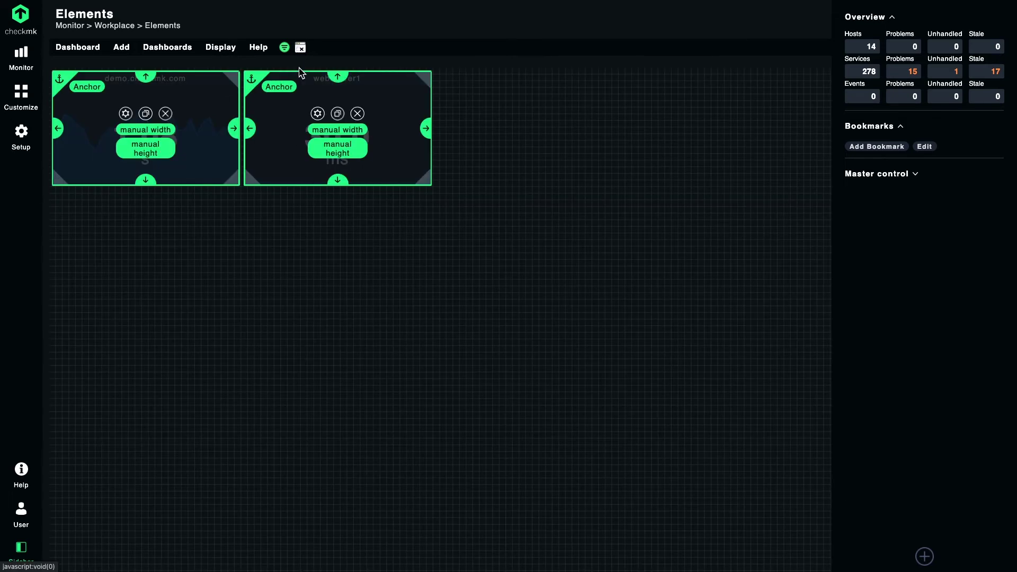
pyautogui.click(318, 114)
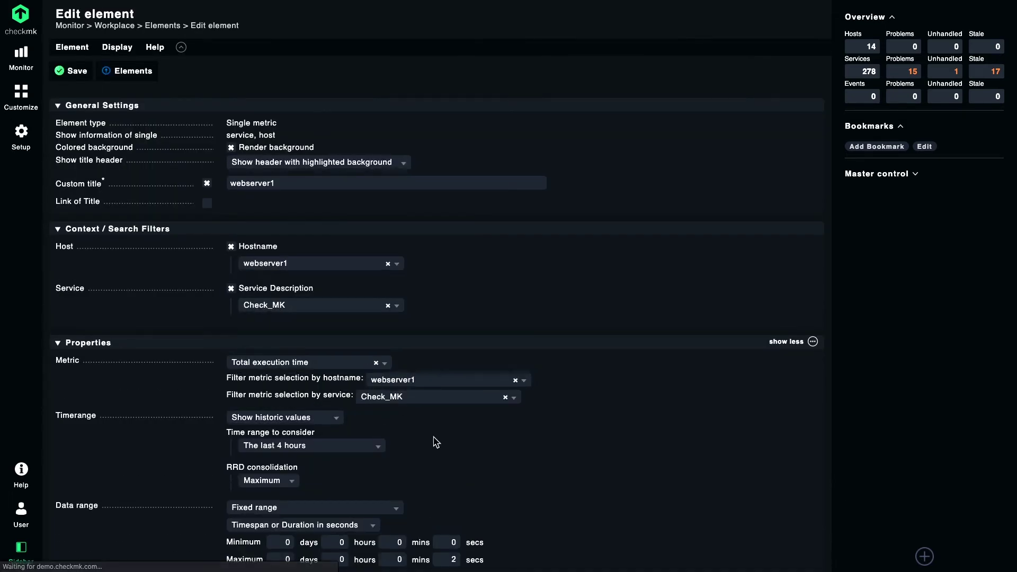
pyautogui.scroll(-3, 432, 440)
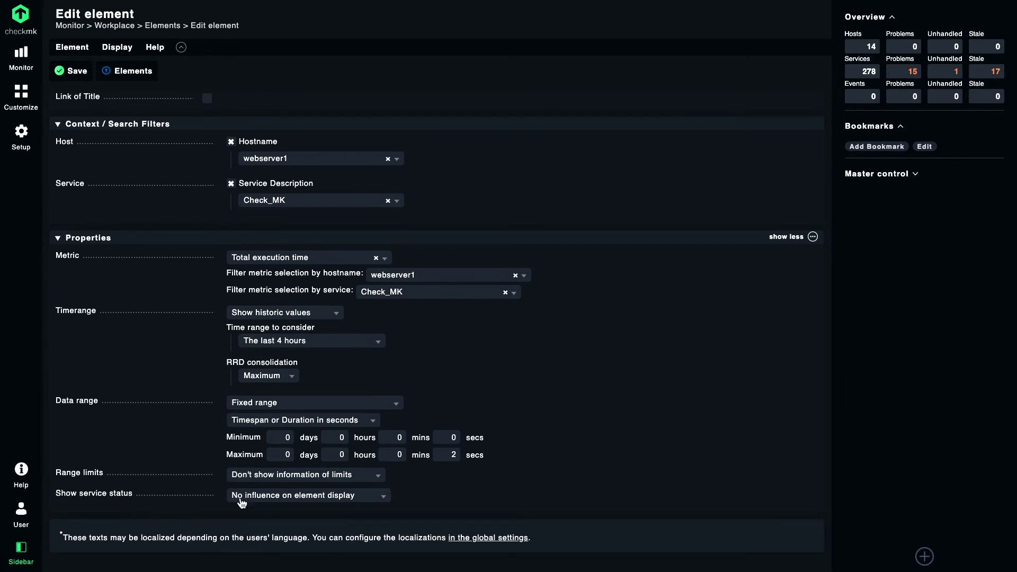
pyautogui.click(296, 496)
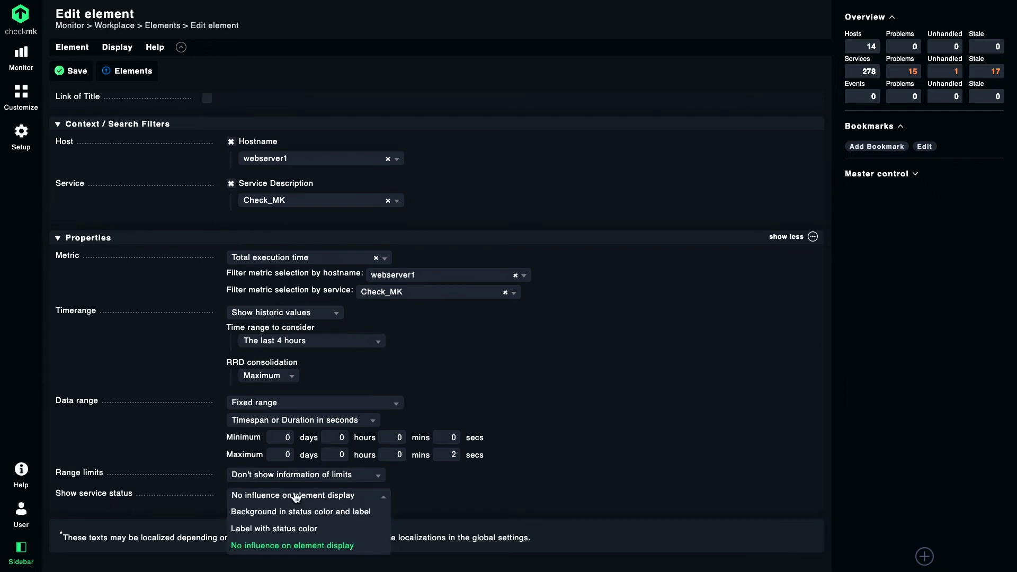
pyautogui.click(292, 530)
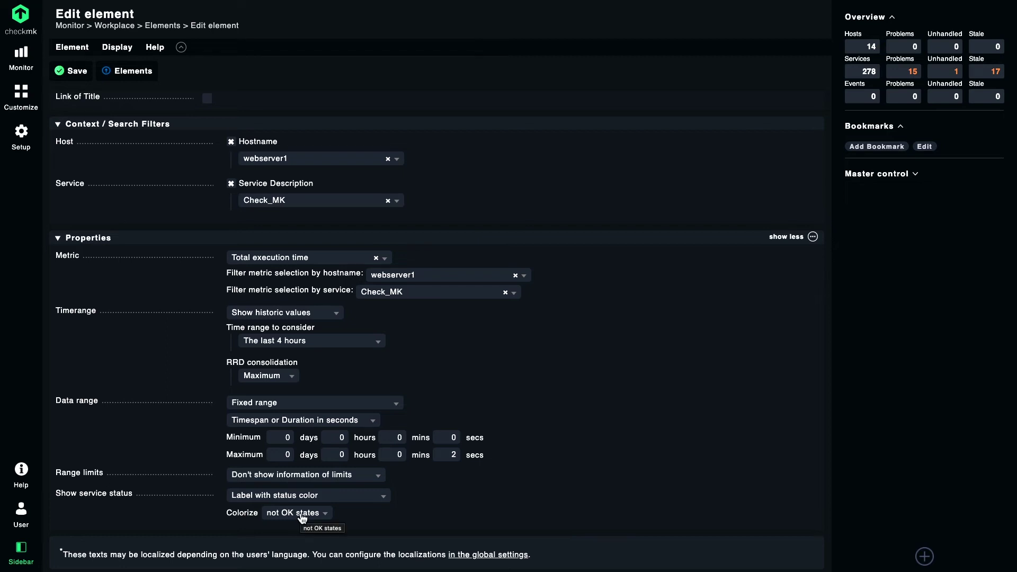
pyautogui.click(302, 515)
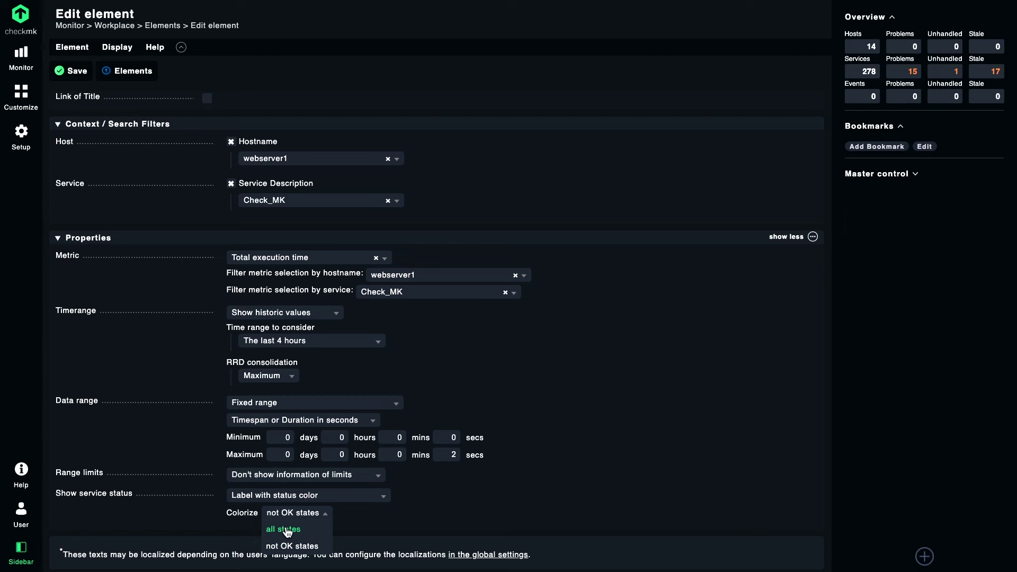
pyautogui.click(286, 530)
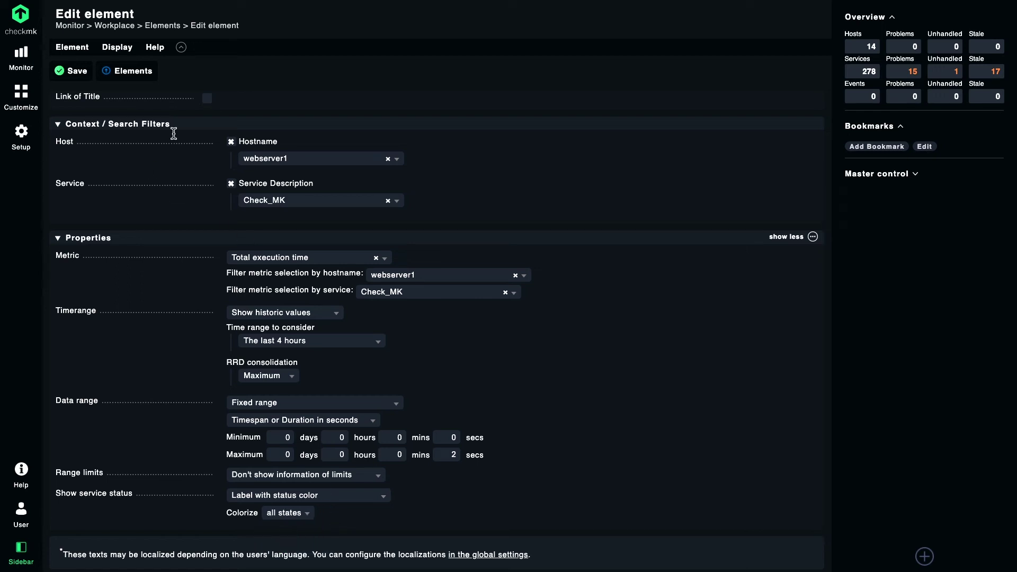
pyautogui.click(68, 76)
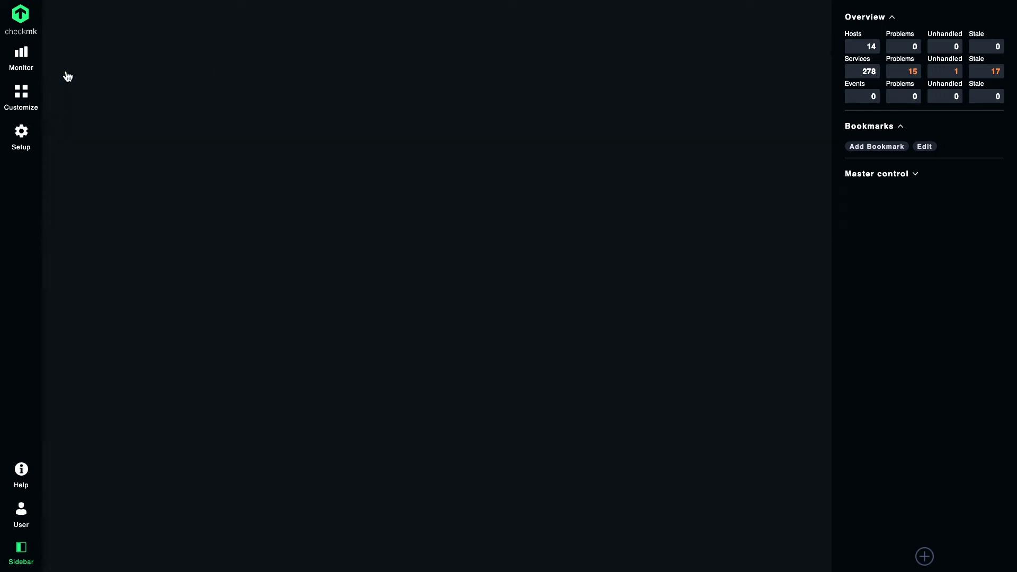
# Add a Gauge element restricted to host demo.checkmk.com.
pyautogui.click(305, 51)
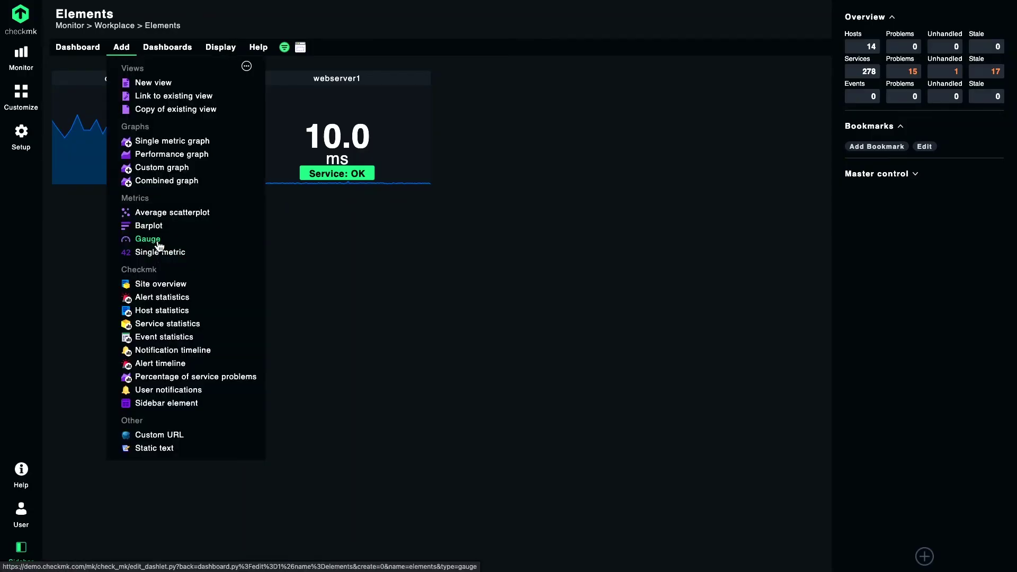
pyautogui.click(147, 239)
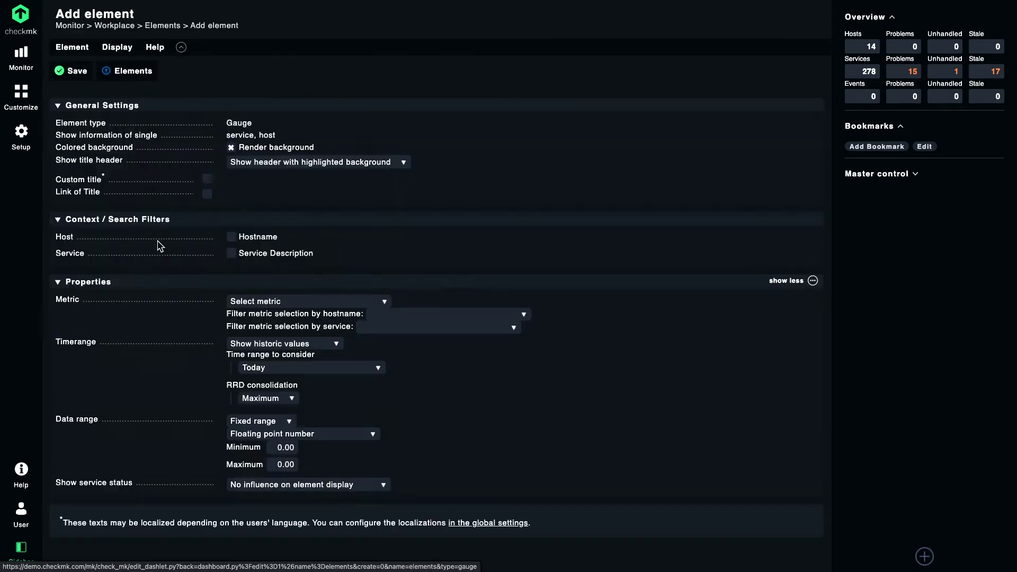
pyautogui.click(231, 242)
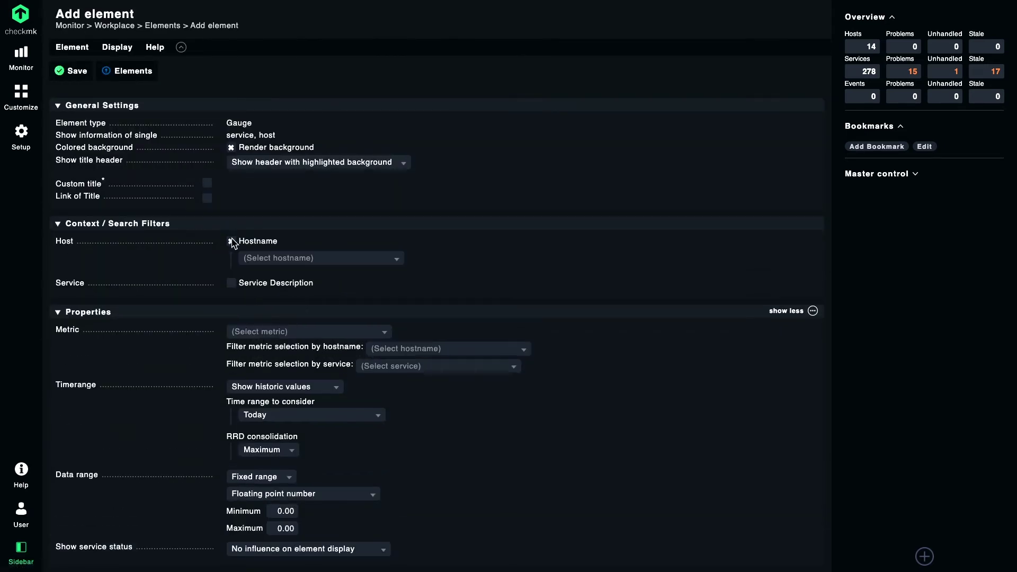
pyautogui.click(280, 258)
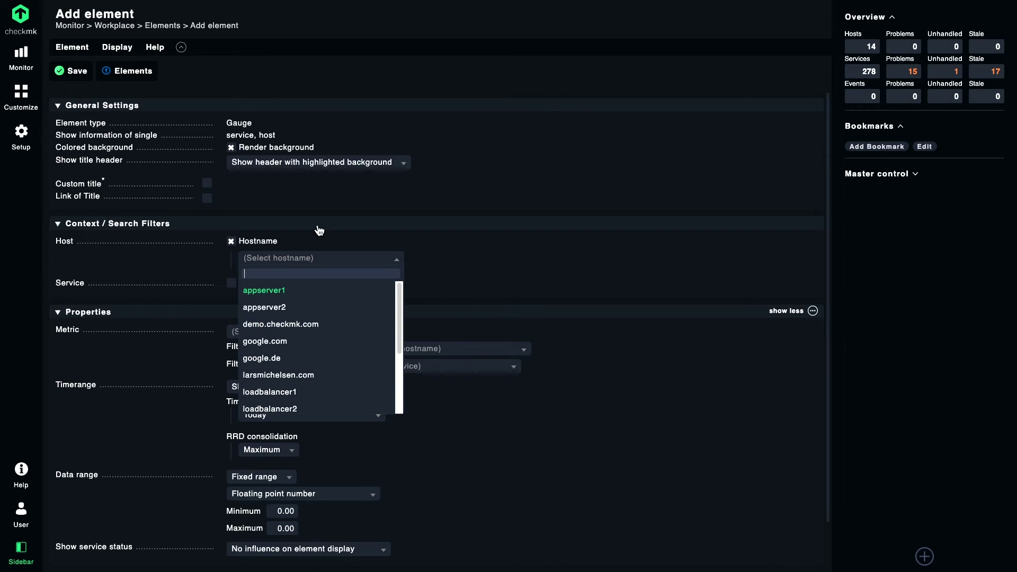
pyautogui.write('demo')
pyautogui.press('Return')
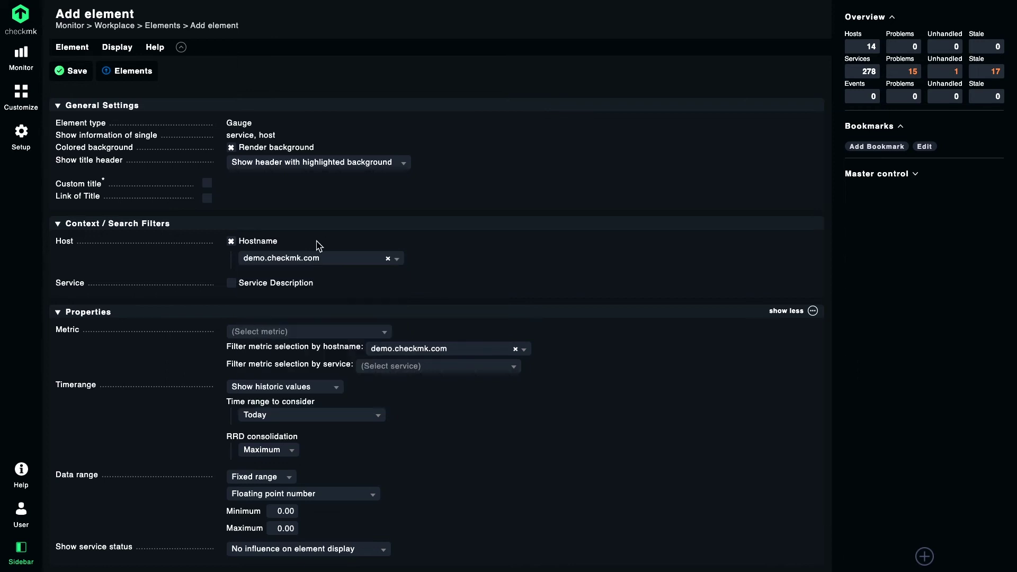
# Point the gauge at service Filesystem / with metric Used filesystem space %.
pyautogui.click(237, 283)
pyautogui.click(285, 301)
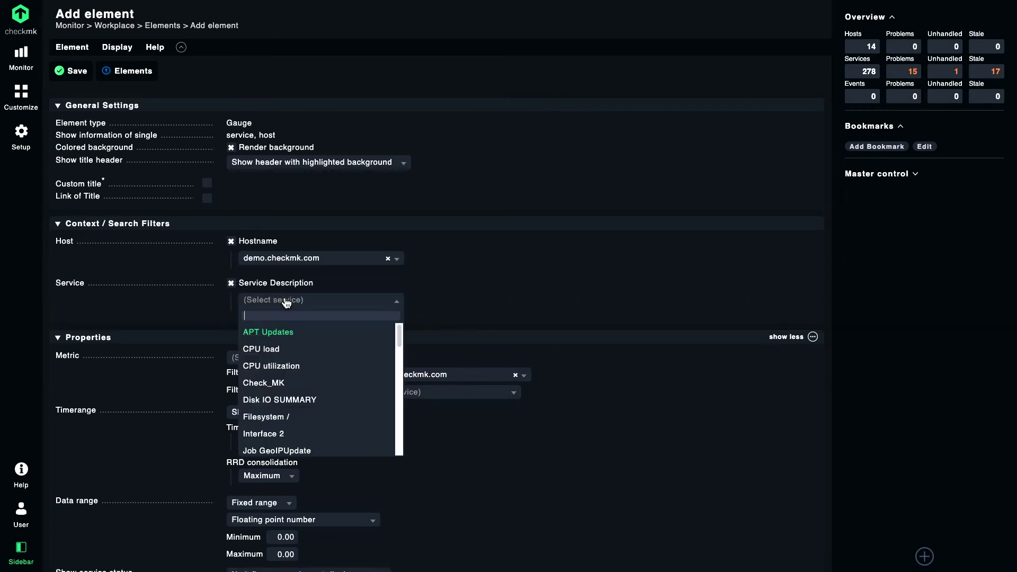
pyautogui.write('File')
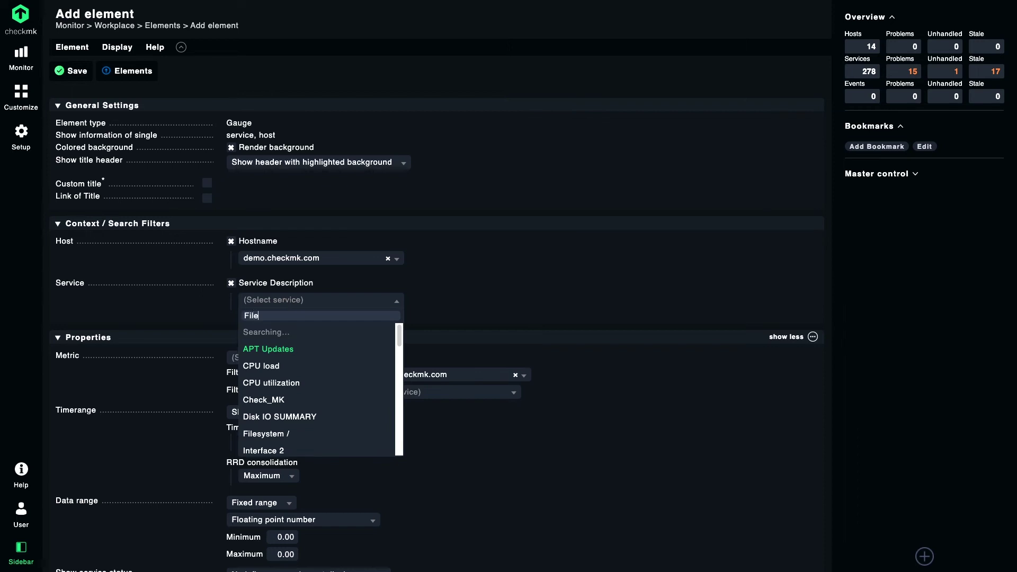
pyautogui.click(290, 334)
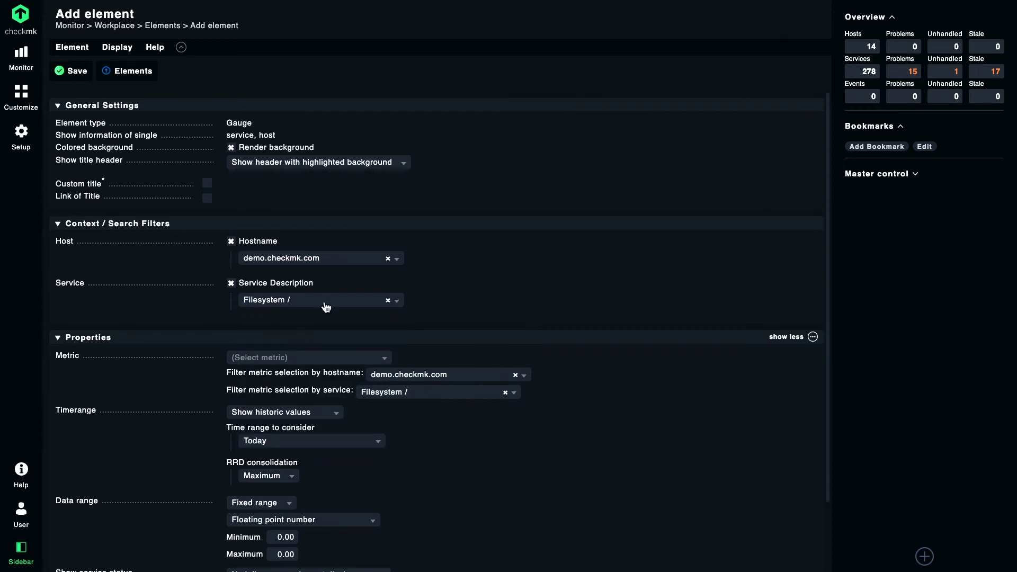
pyautogui.click(295, 359)
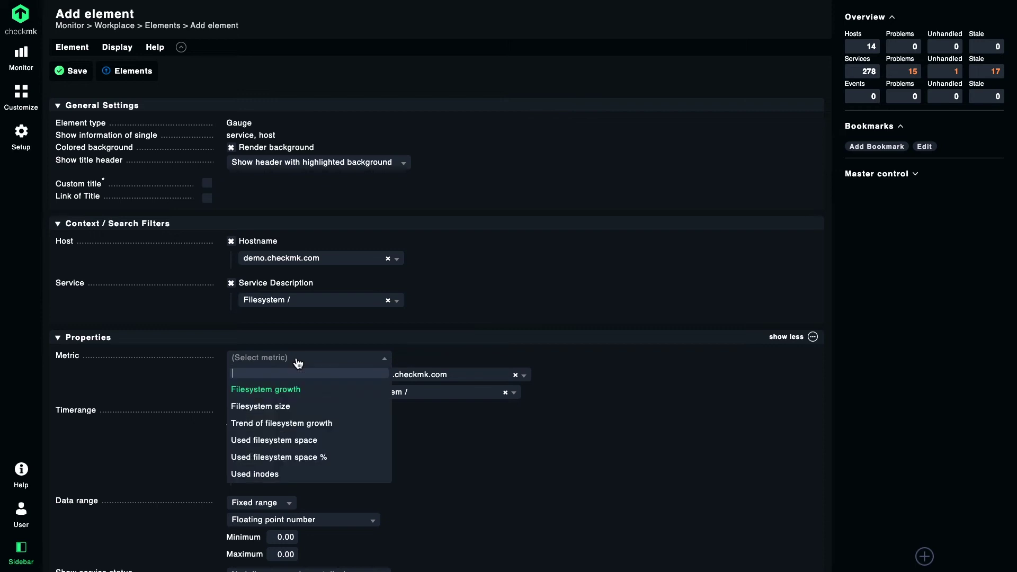
pyautogui.click(300, 460)
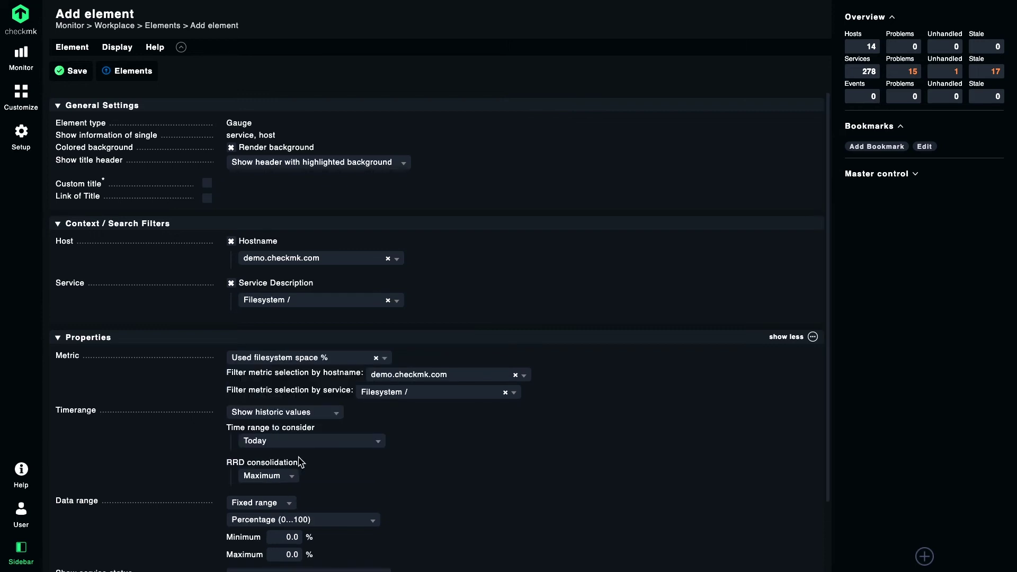
pyautogui.scroll(-2, 415, 483)
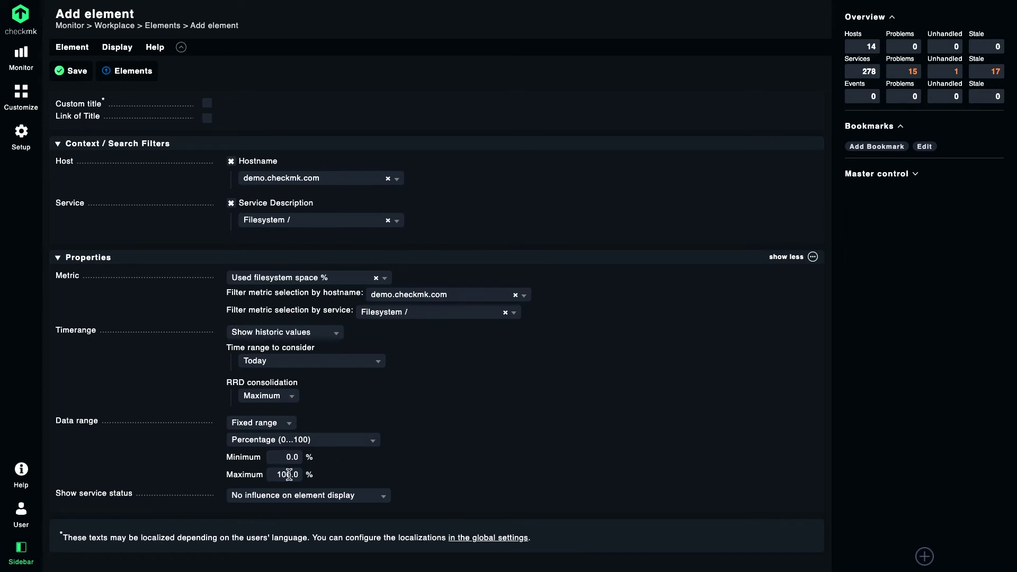
# Save the Used filesystem space % gauge and exit layout editing to view it at 63.79%.
pyautogui.click(63, 71)
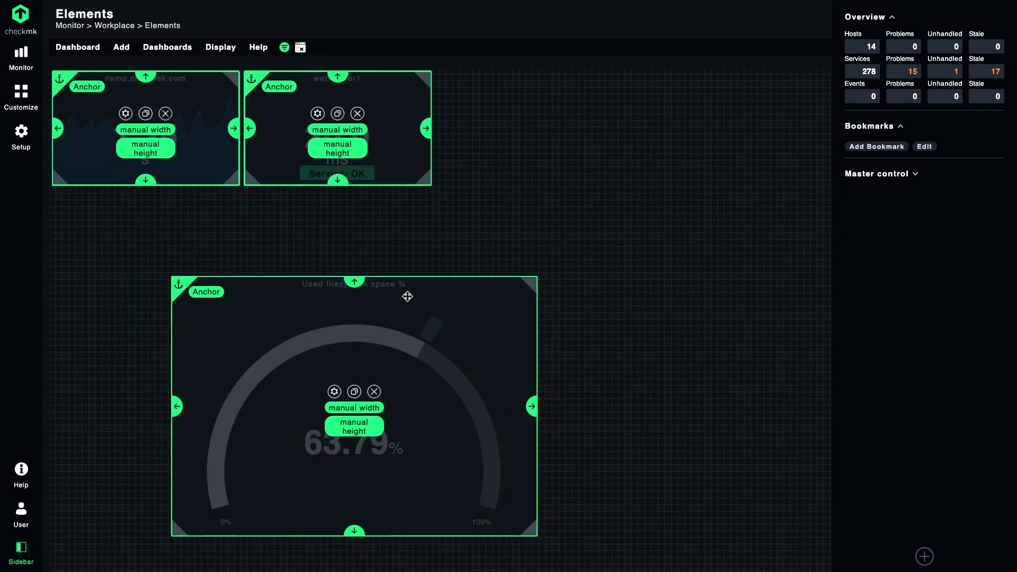
pyautogui.click(301, 48)
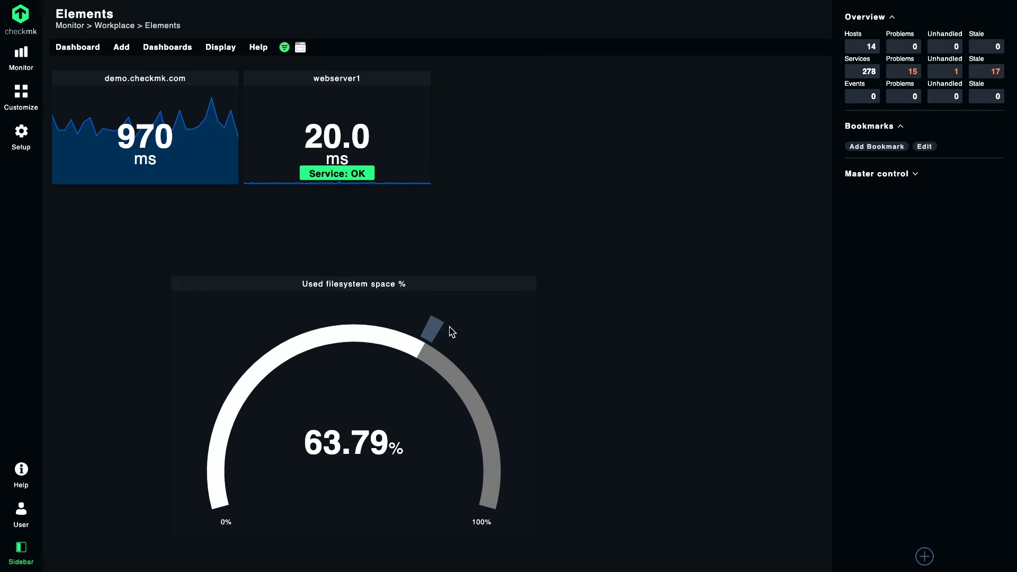
# Clone the filesystem gauge and move and shrink the copy into the dashboard's top right.
pyautogui.click(300, 47)
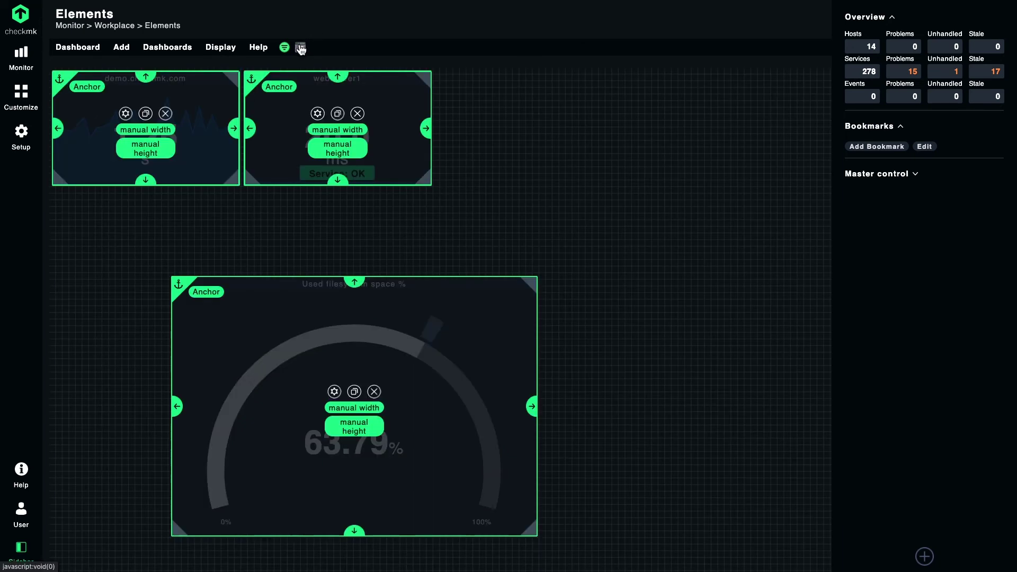
pyautogui.click(354, 392)
pyautogui.moveTo(295, 95); pyautogui.dragTo(674, 88)
pyautogui.moveTo(429, 327); pyautogui.dragTo(519, 254)
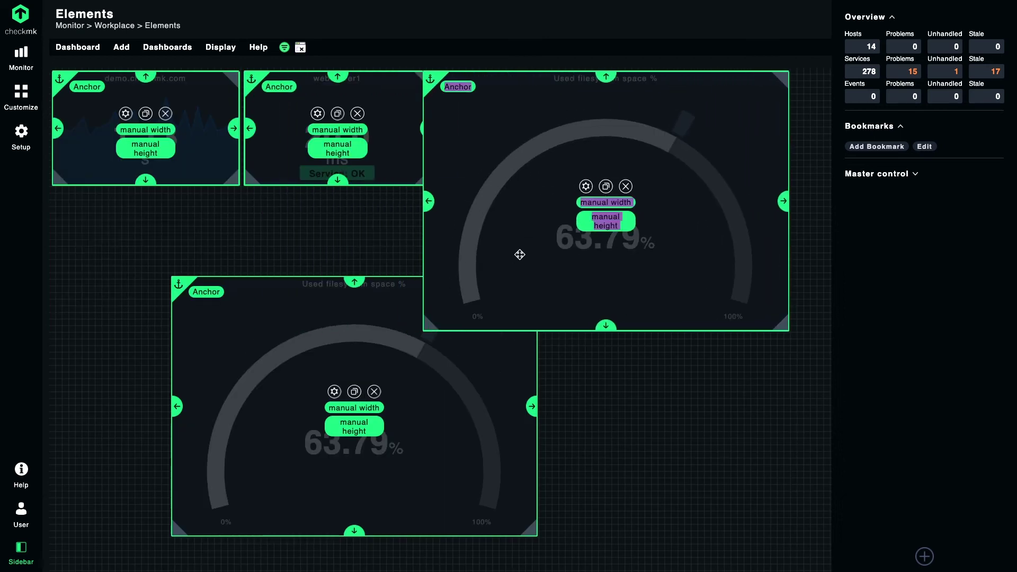
pyautogui.moveTo(425, 329); pyautogui.dragTo(482, 263)
# Set the copied gauge to service Check_MK, metric Total execution time, maximum 2 seconds, and save.
pyautogui.click(612, 153)
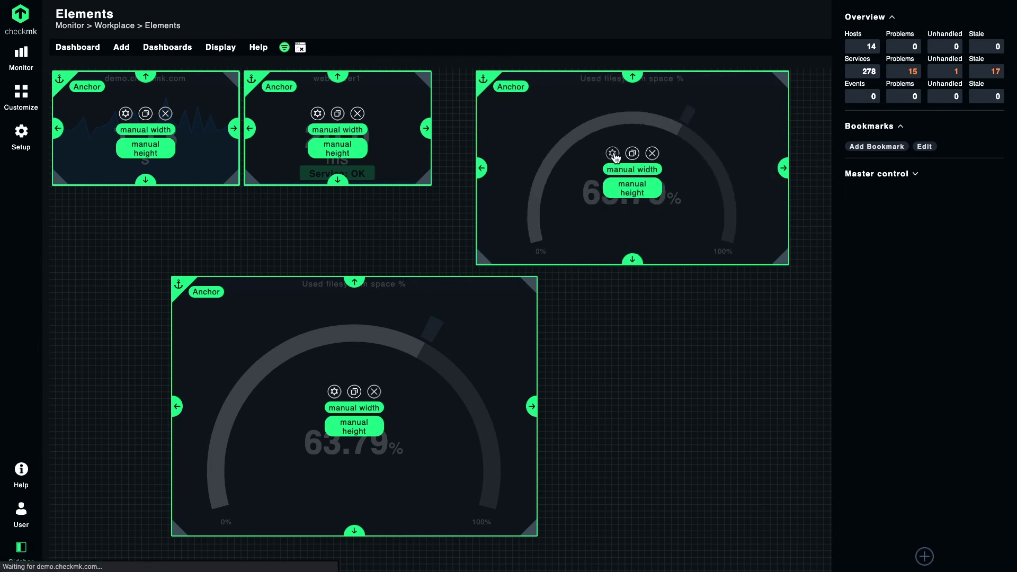
pyautogui.click(391, 300)
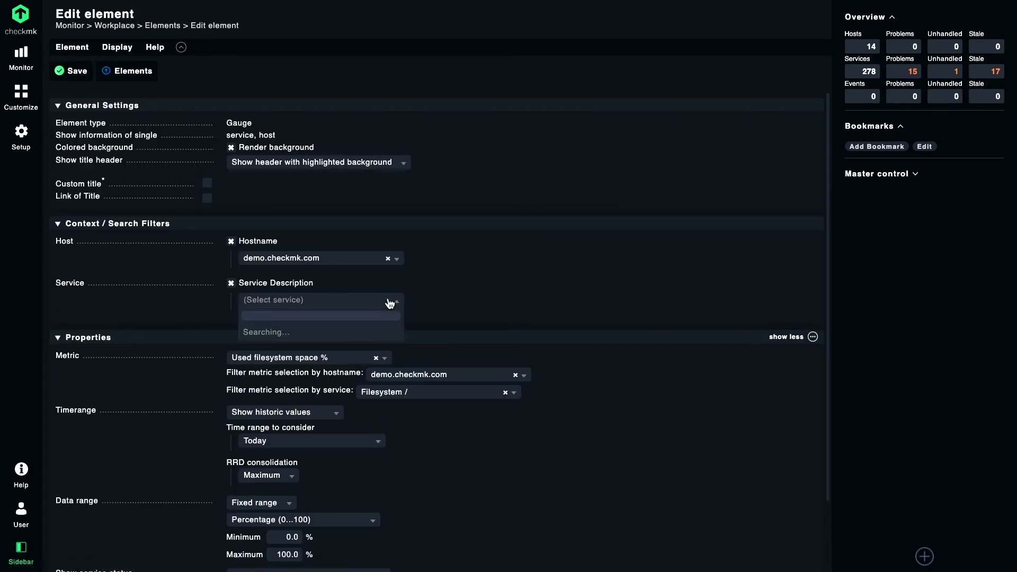
pyautogui.click(263, 385)
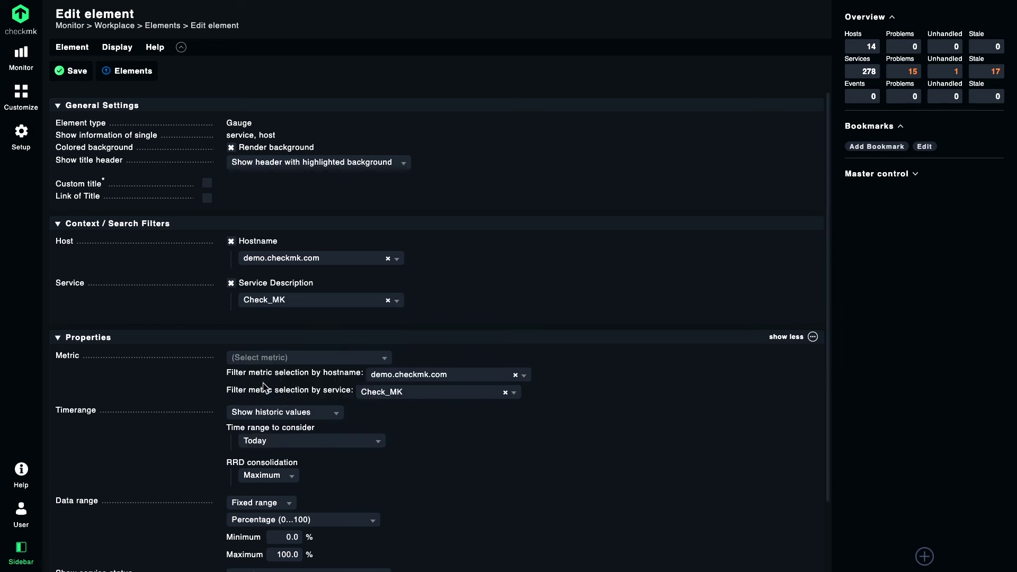
pyautogui.click(307, 358)
pyautogui.click(280, 444)
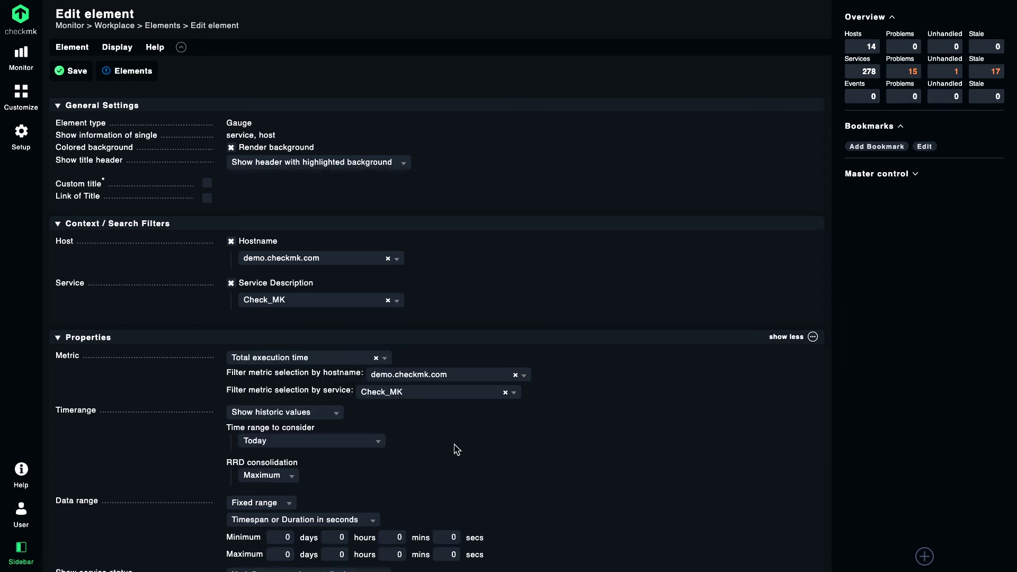
pyautogui.scroll(-3, 454, 447)
pyautogui.press('Right')
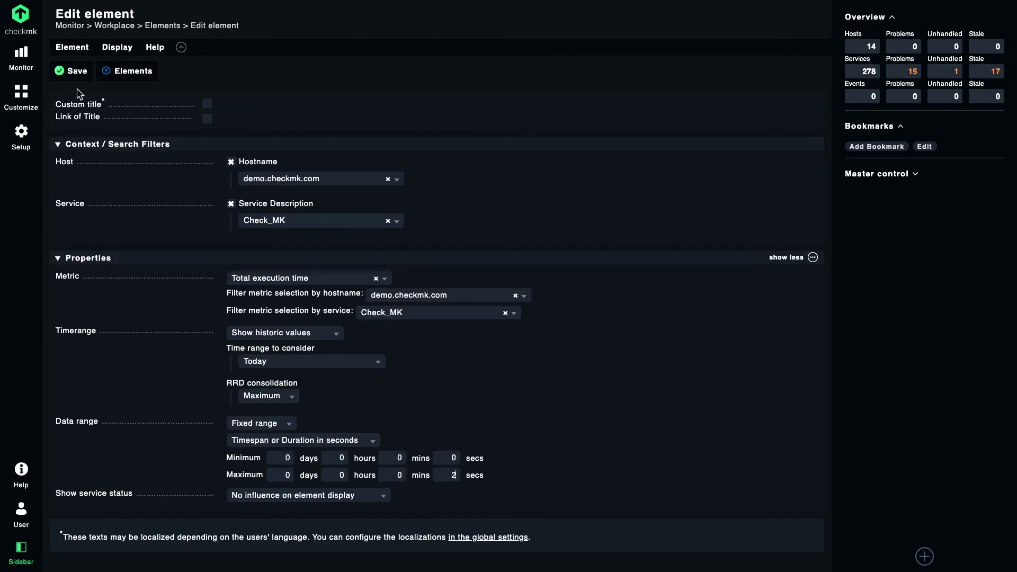
pyautogui.click(75, 73)
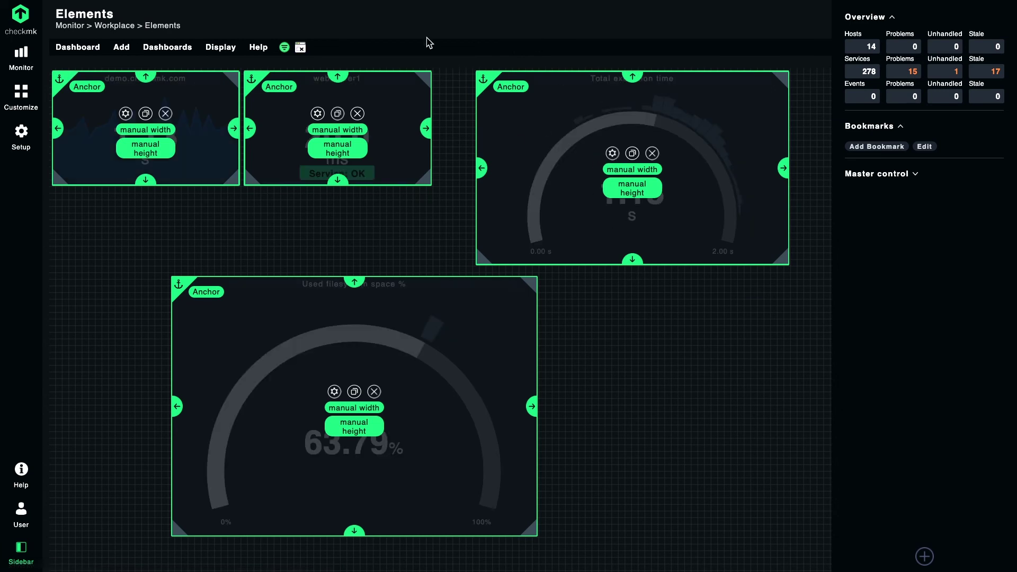
# Change the Total execution time gauge's time range to 'The last 4 hours' and save.
pyautogui.click(300, 48)
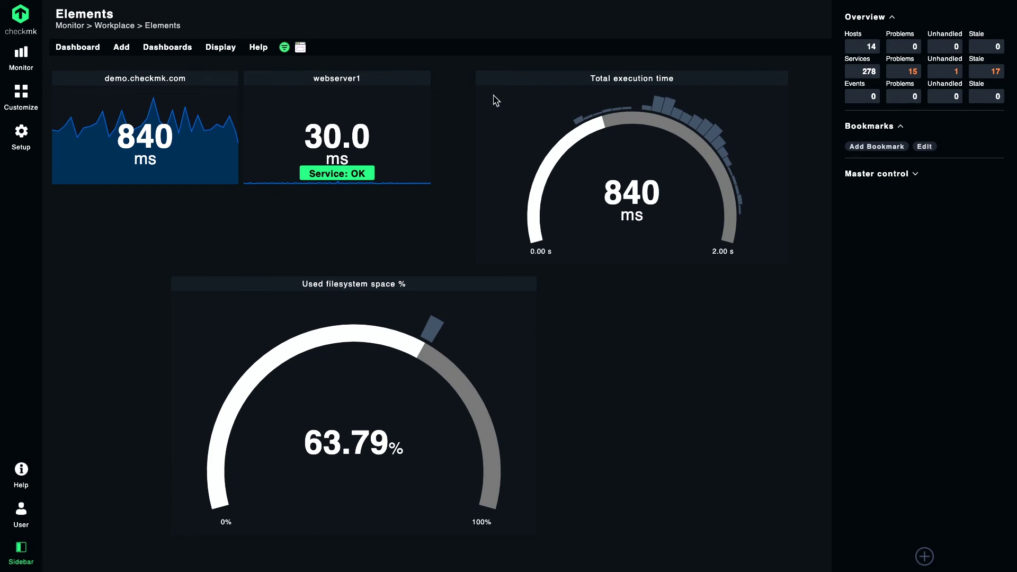
pyautogui.click(300, 49)
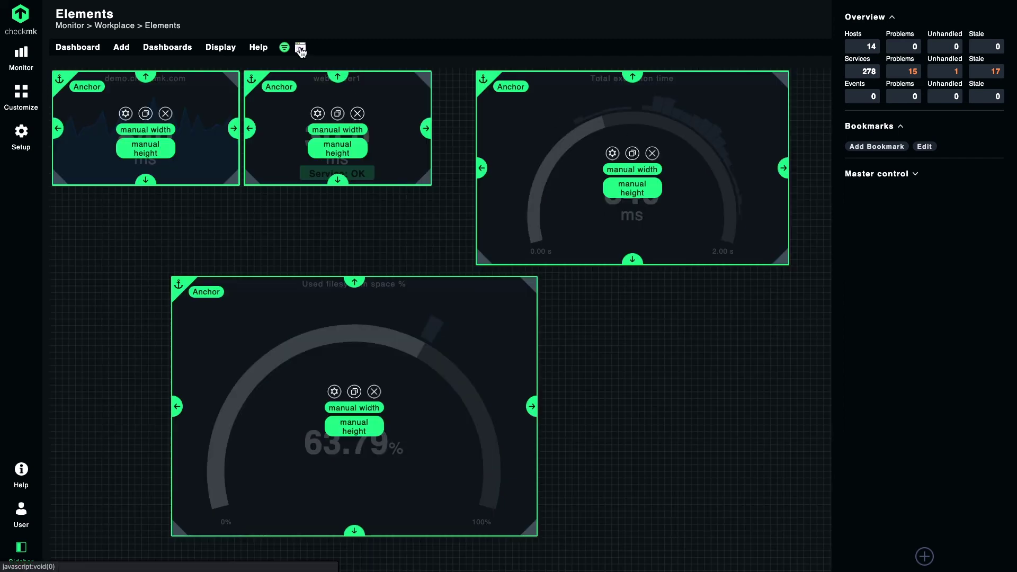
pyautogui.click(612, 159)
pyautogui.scroll(-3, 504, 460)
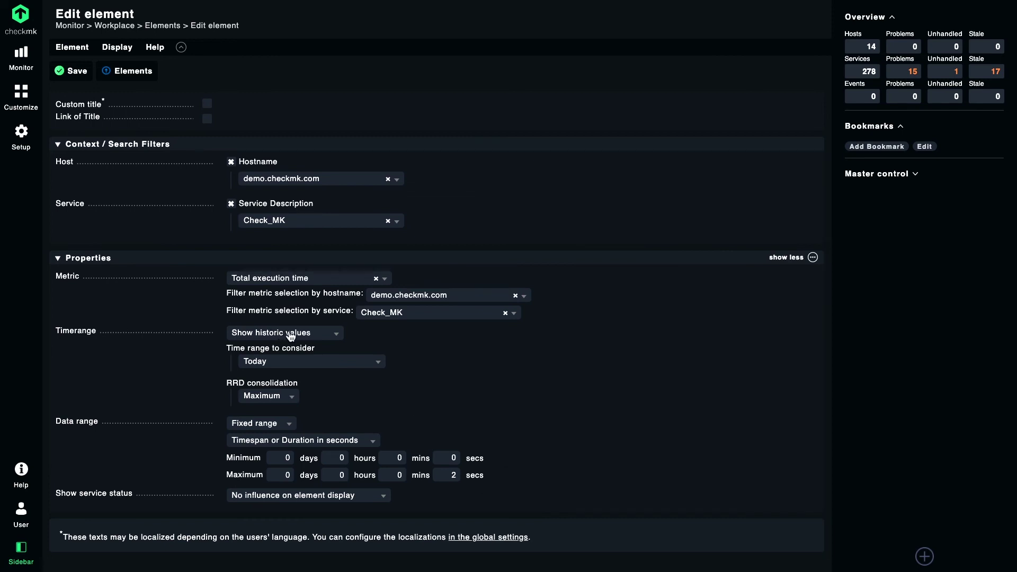
pyautogui.click(294, 364)
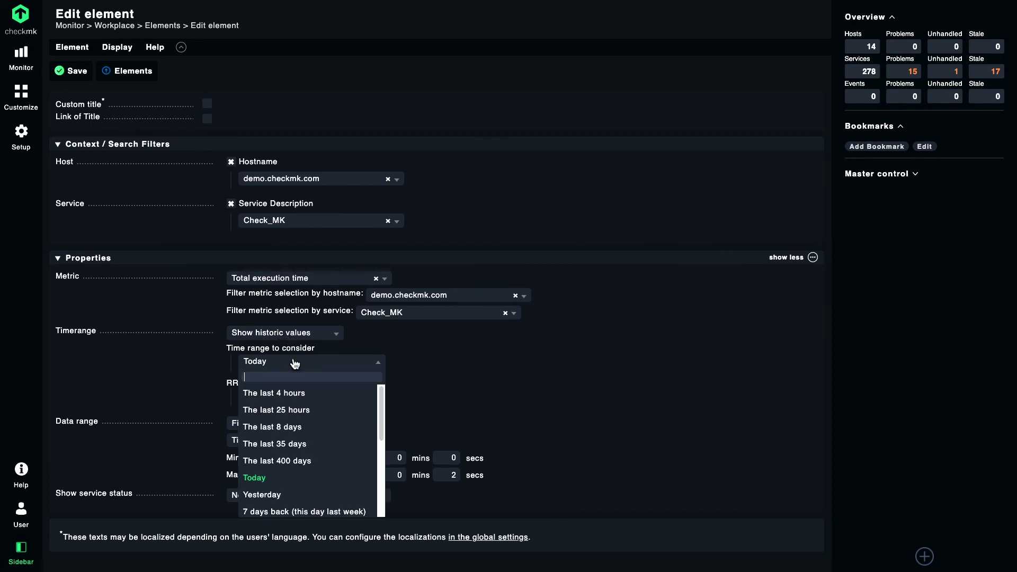
pyautogui.click(299, 395)
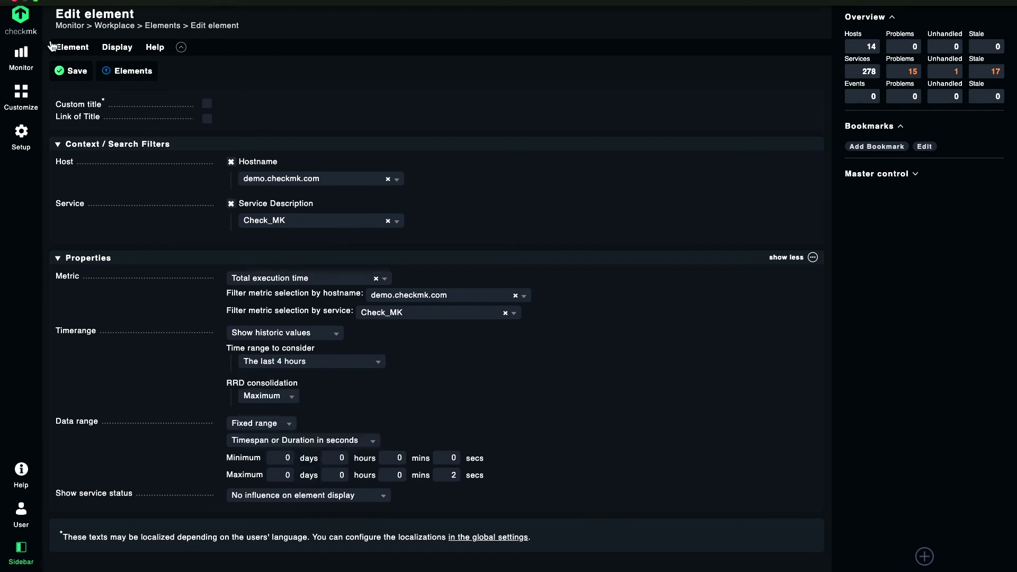
pyautogui.click(78, 71)
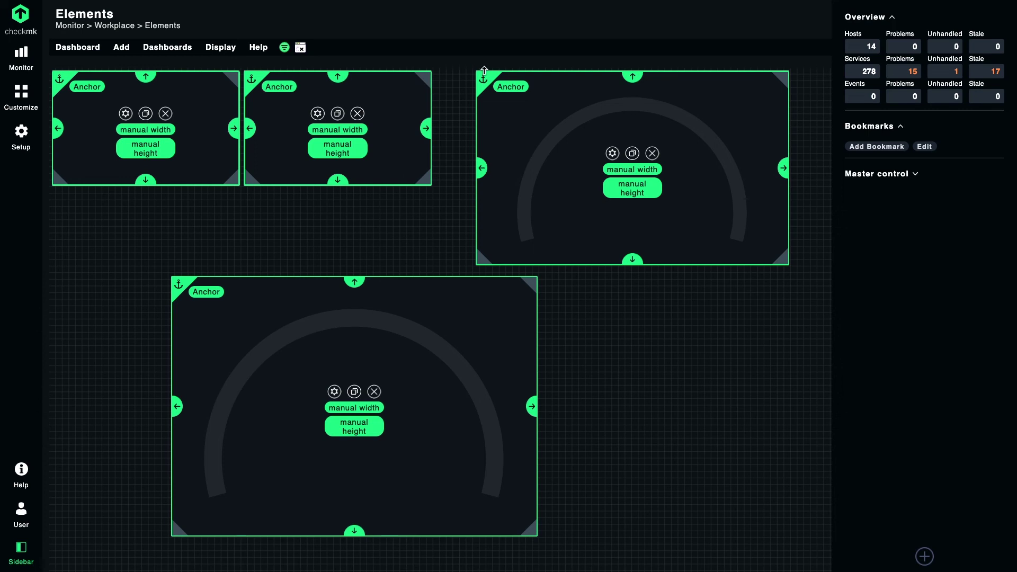
# Exit layout editing so the execution-time gauge shows its histogram, reading 1.15 s.
pyautogui.click(300, 48)
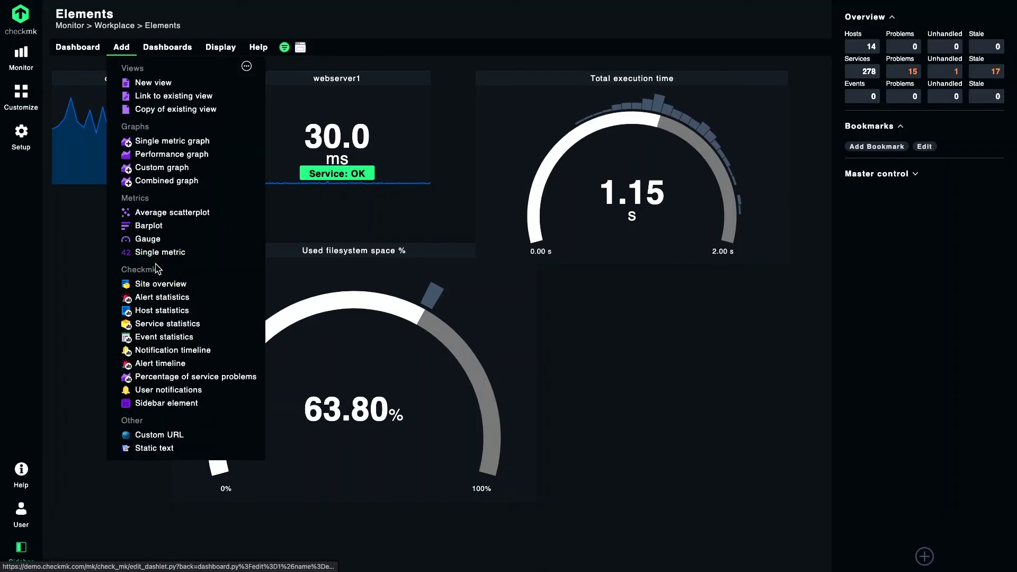
# Start a new barplot element filtered by service description Check_MK.
pyautogui.click(150, 226)
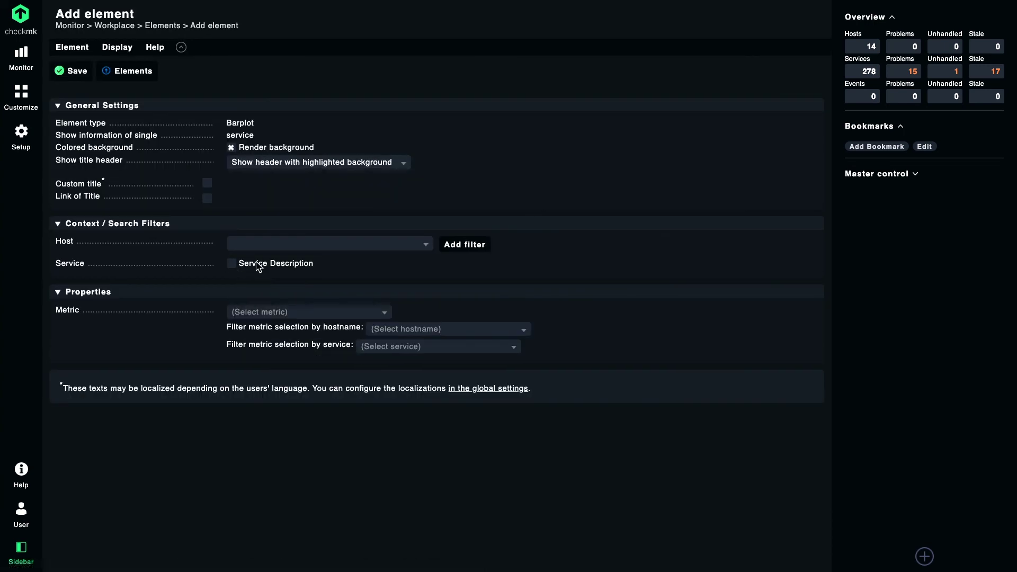
pyautogui.click(232, 263)
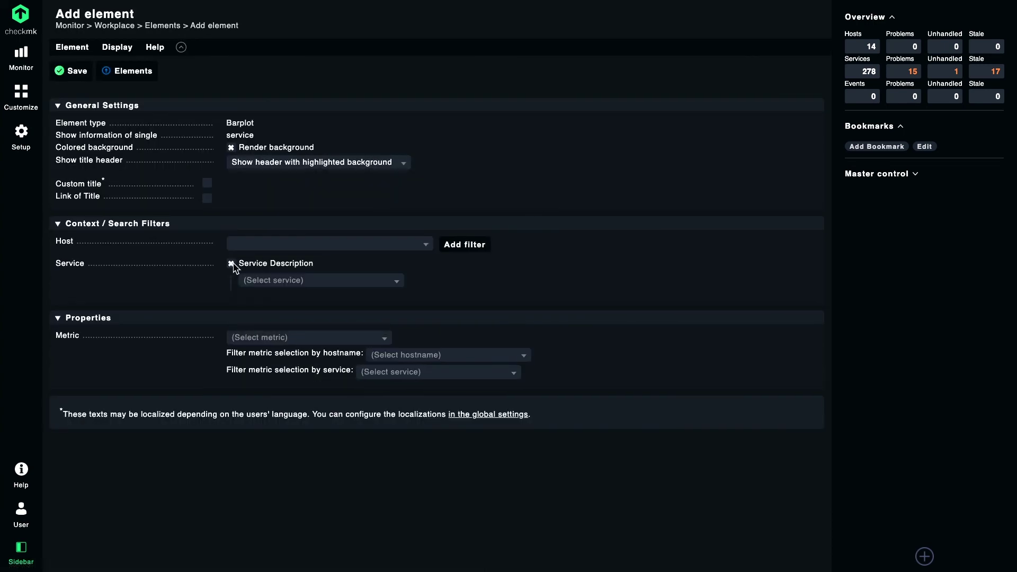
pyautogui.click(287, 285)
pyautogui.write('Ch')
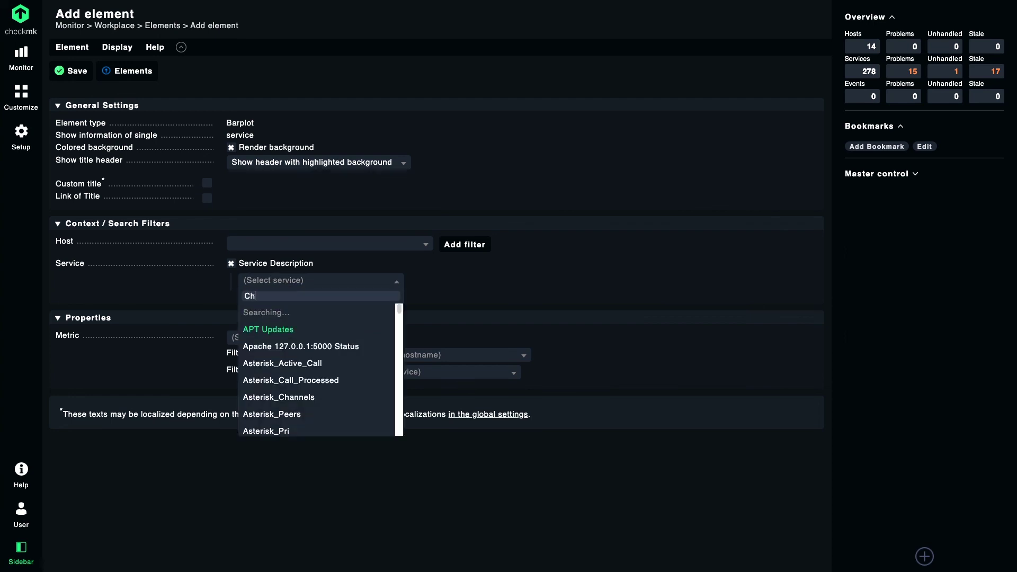
pyautogui.write('eck_MK')
pyautogui.press('Return')
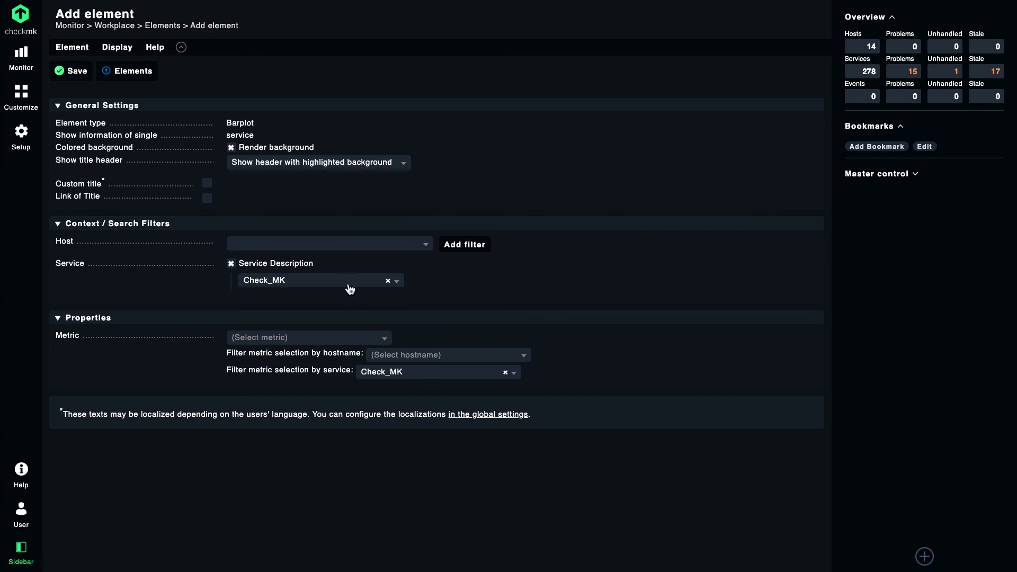
# Set the barplot metric to Total execution time and save it to the dashboard.
pyautogui.click(423, 248)
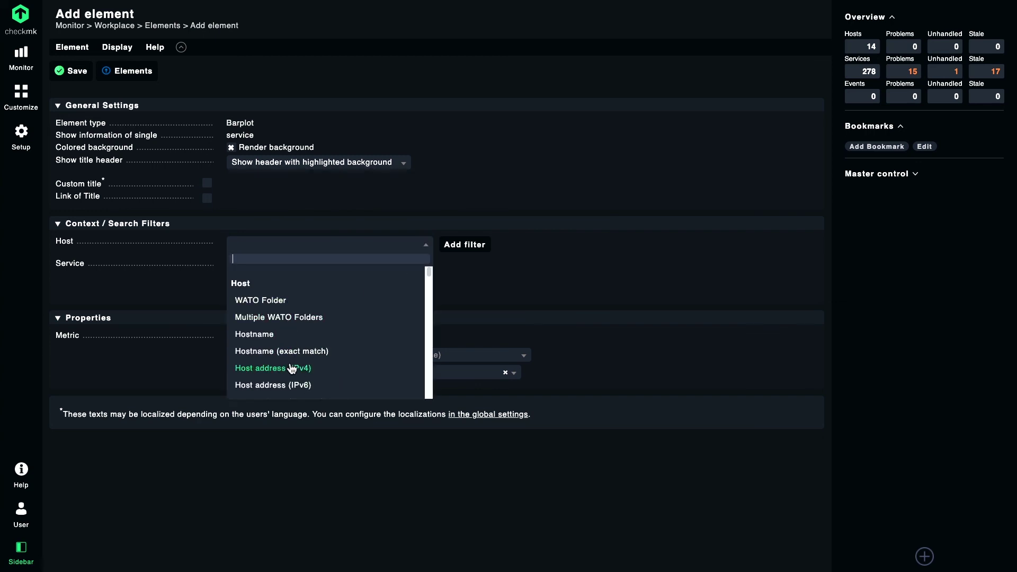
pyautogui.scroll(-5, 292, 368)
pyautogui.scroll(-5, 291, 368)
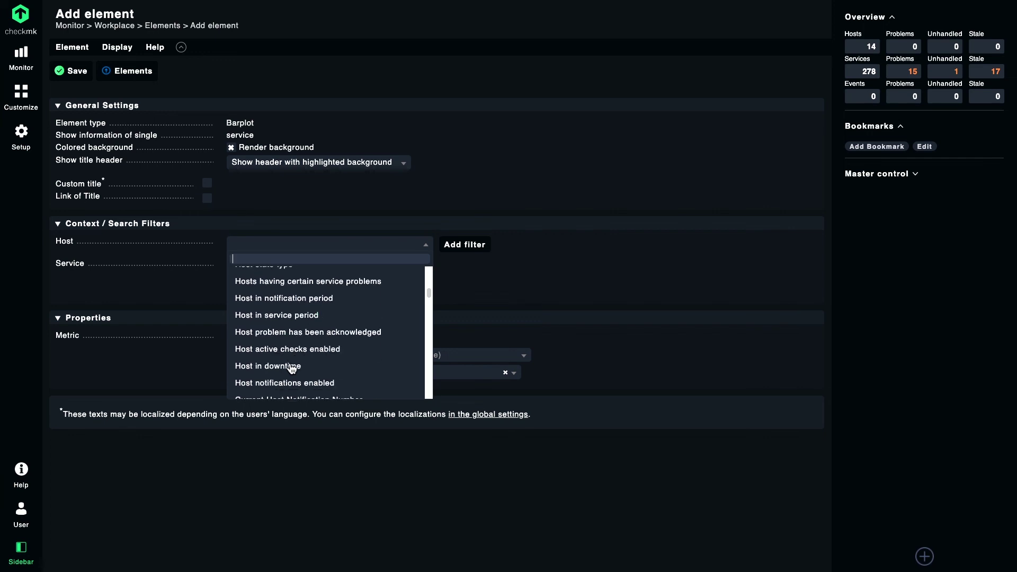
pyautogui.scroll(-5, 292, 368)
pyautogui.click(530, 272)
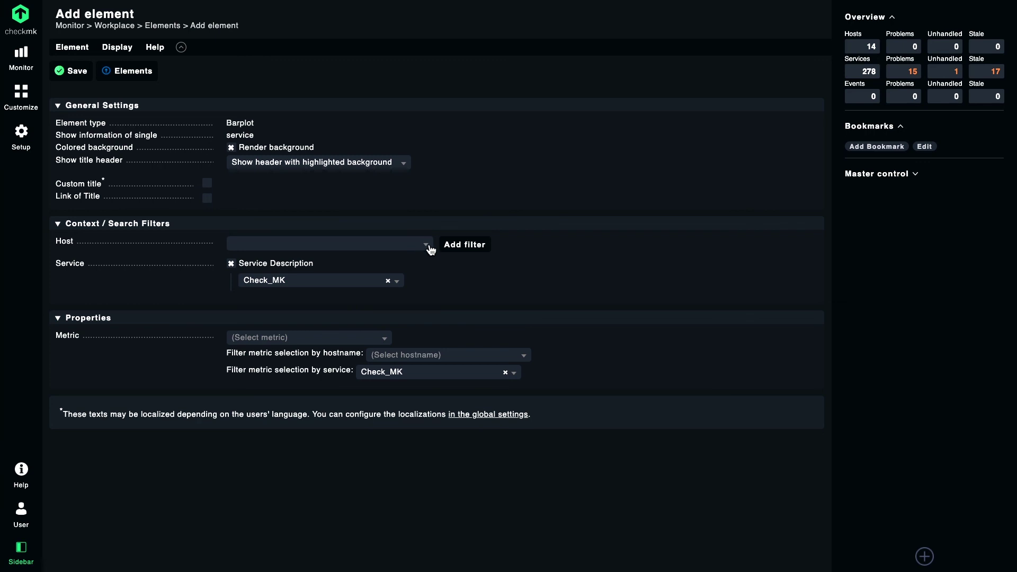
pyautogui.click(296, 344)
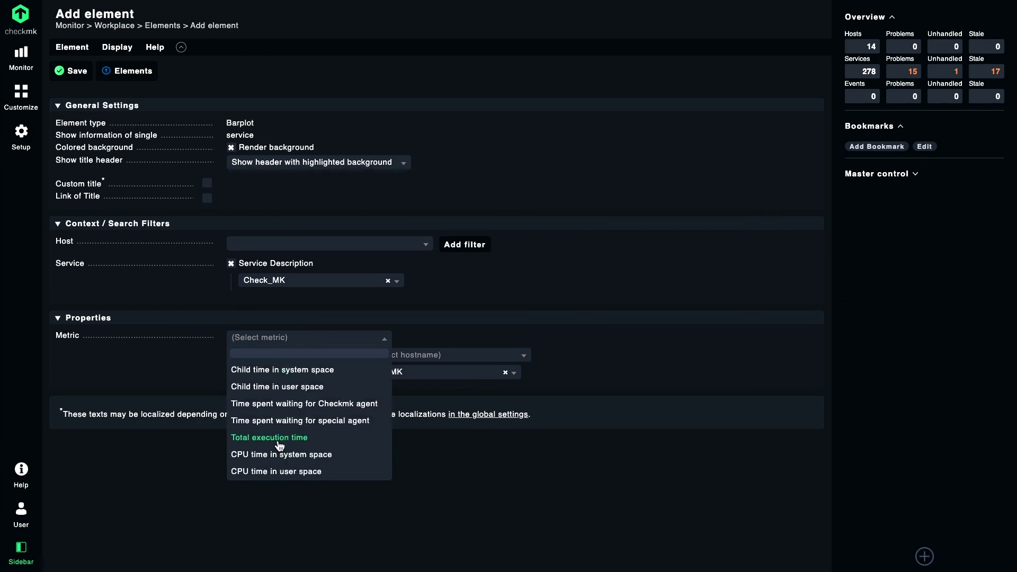
pyautogui.click(280, 439)
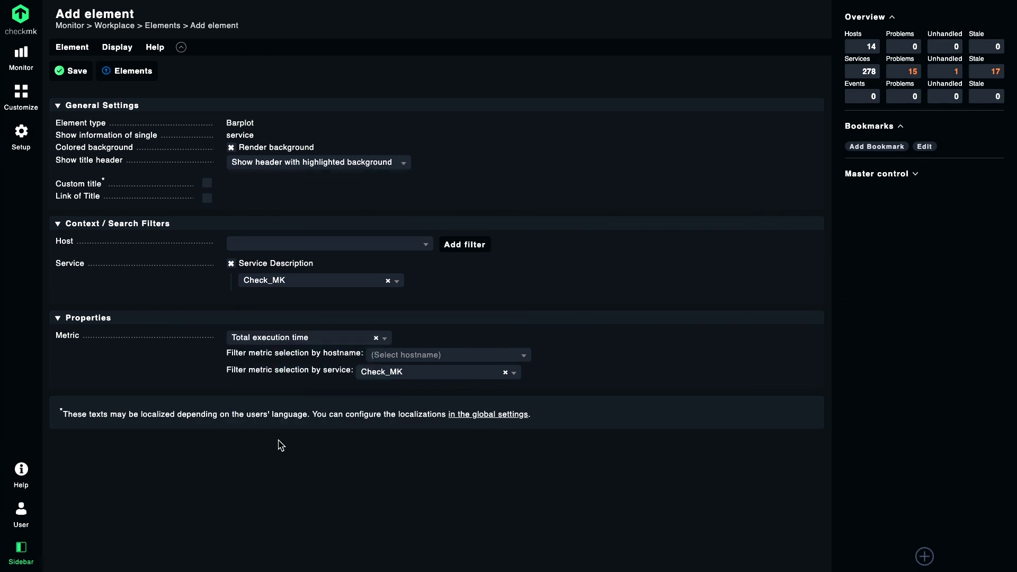
pyautogui.click(72, 73)
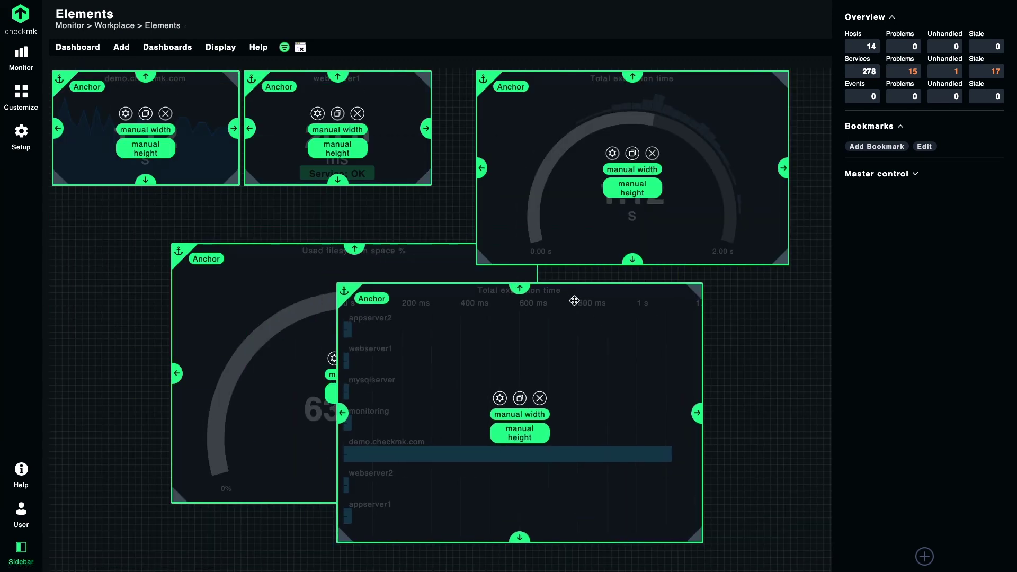
# Drag the barplot under the execution-time gauge and the filesystem gauge up beneath the tiles.
pyautogui.moveTo(585, 297); pyautogui.dragTo(625, 288)
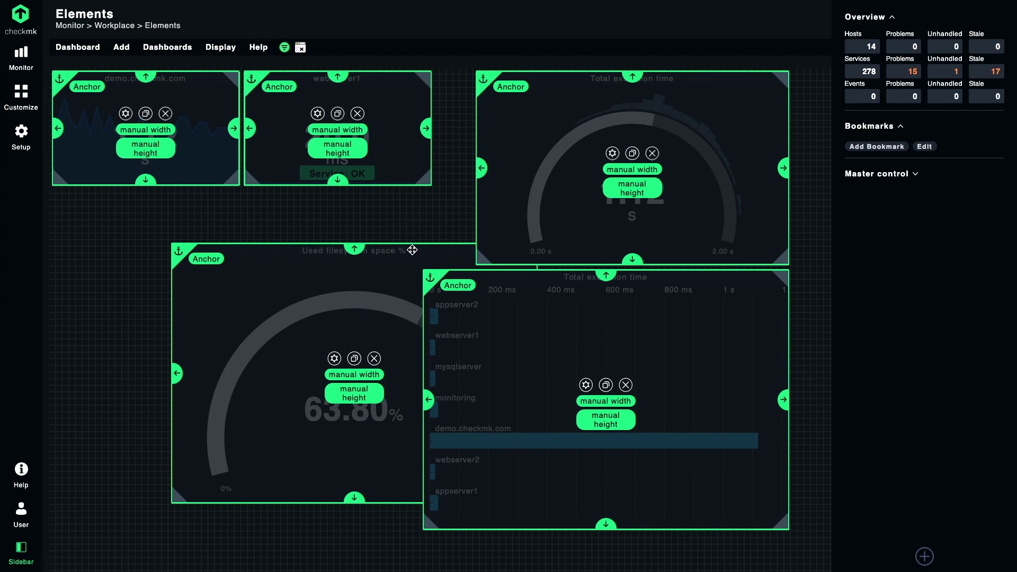
pyautogui.moveTo(412, 250); pyautogui.dragTo(293, 197)
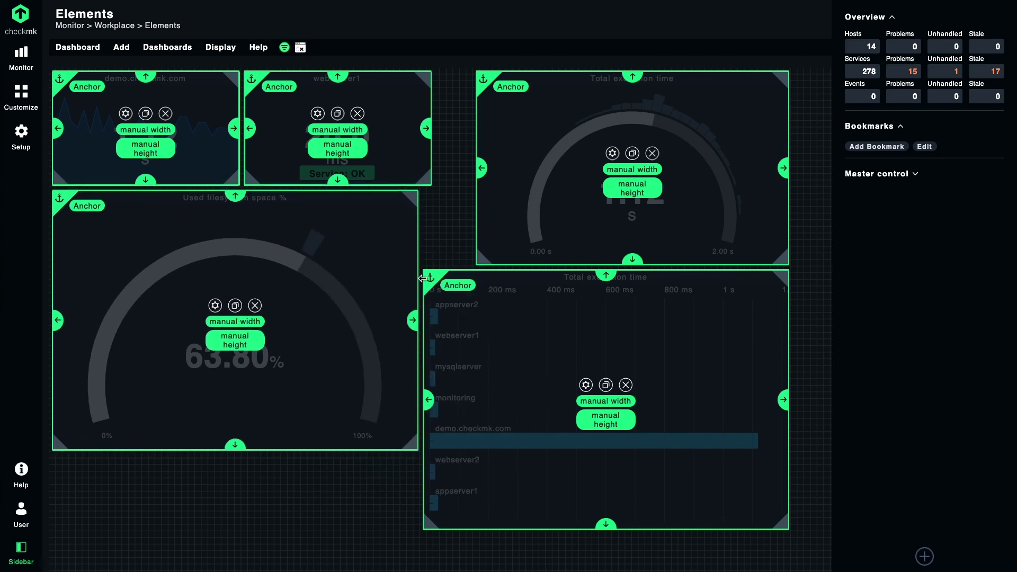